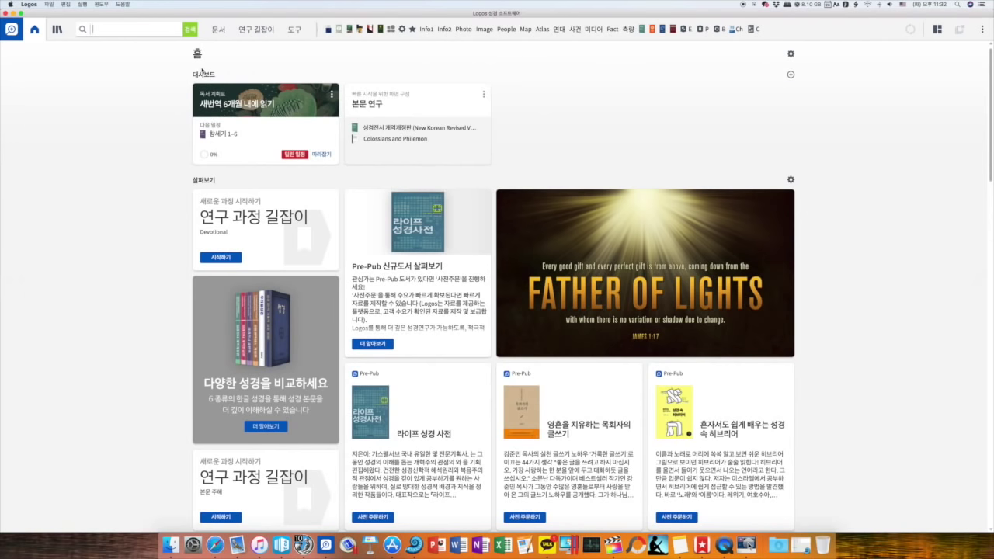
# Step: View the item types that can be added to the home page dashboard, leaving the dashboard as it is
pyautogui.write('d')
pyautogui.click(791, 75)
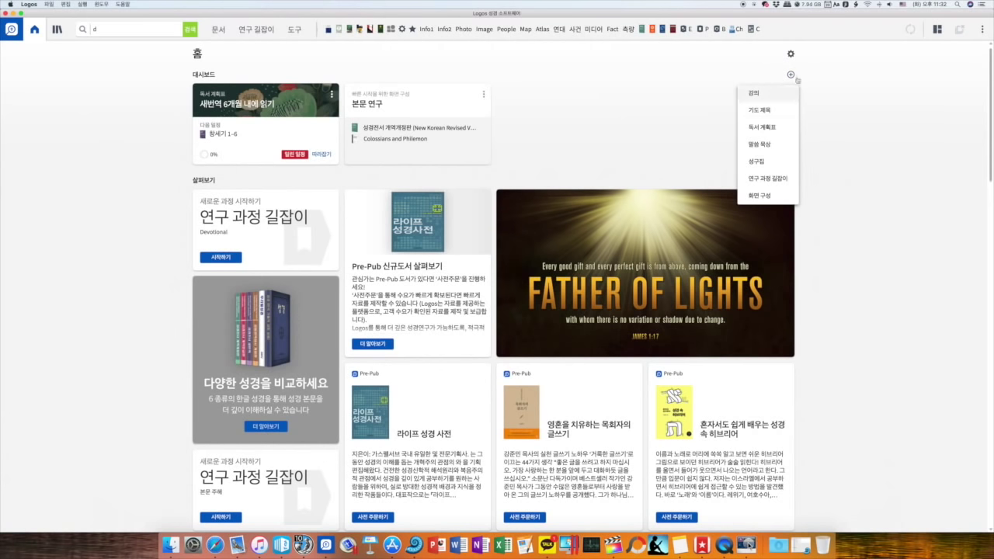
pyautogui.click(842, 80)
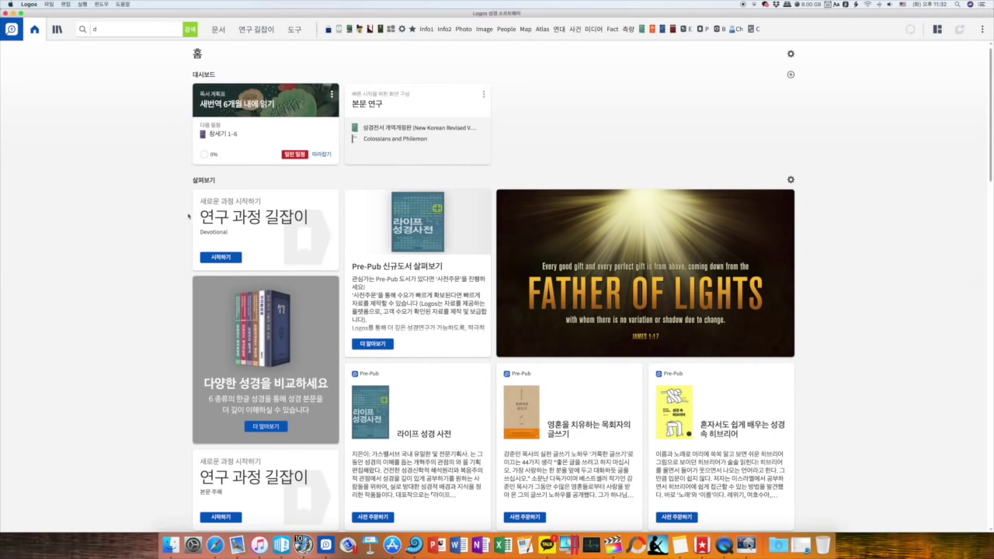
# Step: Look through the Explore (살펴보기) cards on the home page, and toggle the home page off and back on
pyautogui.scroll(-3, 182, 229)
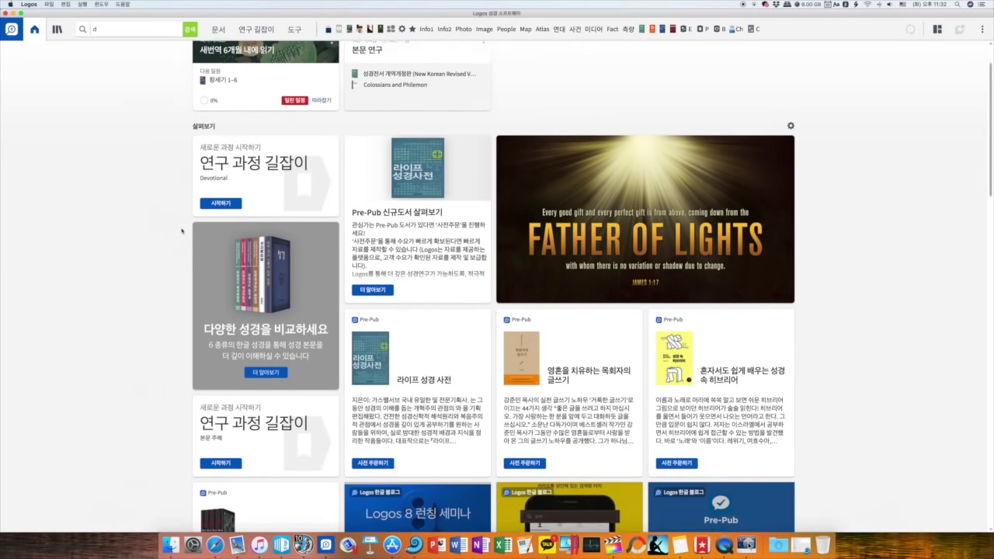
pyautogui.scroll(-10, 182, 230)
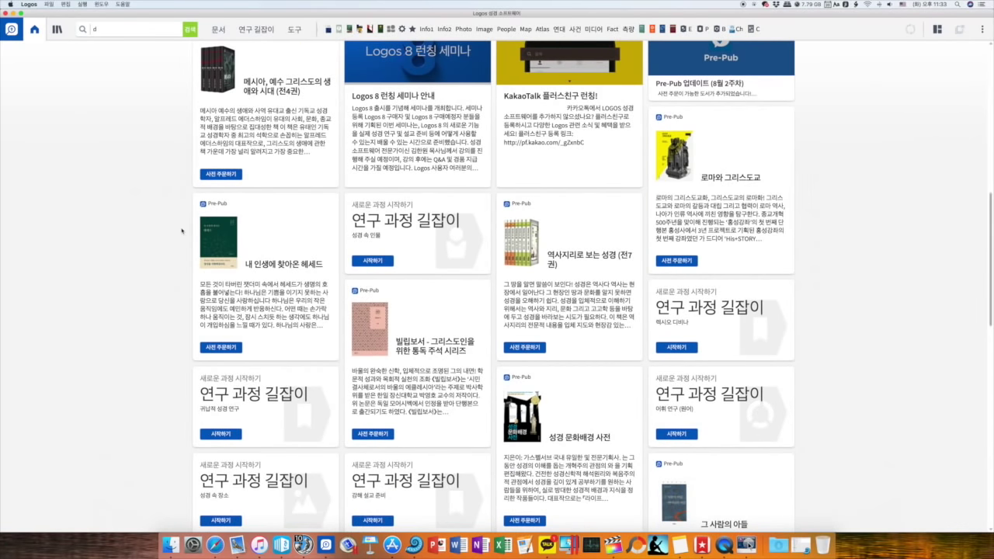
pyautogui.scroll(-1, 182, 231)
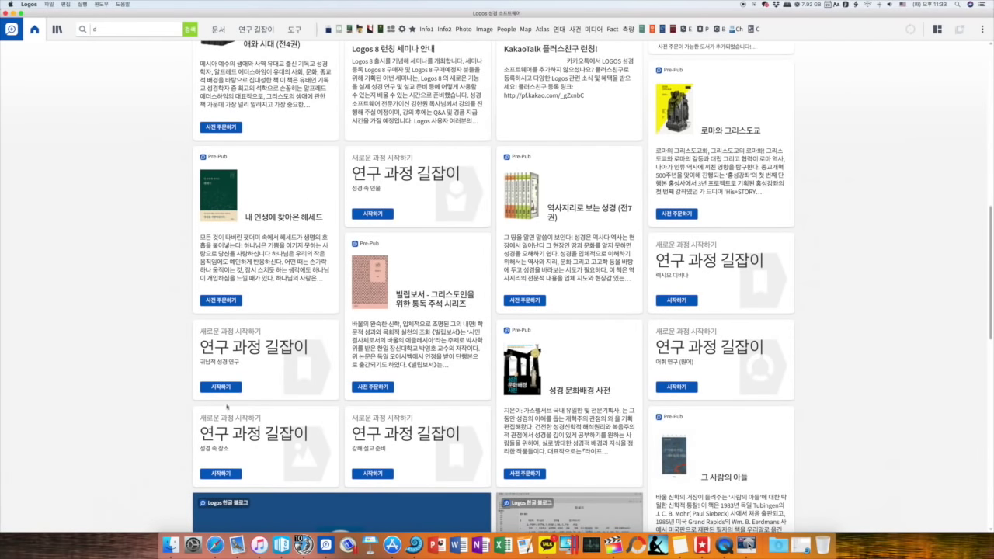
pyautogui.scroll(-5, 159, 365)
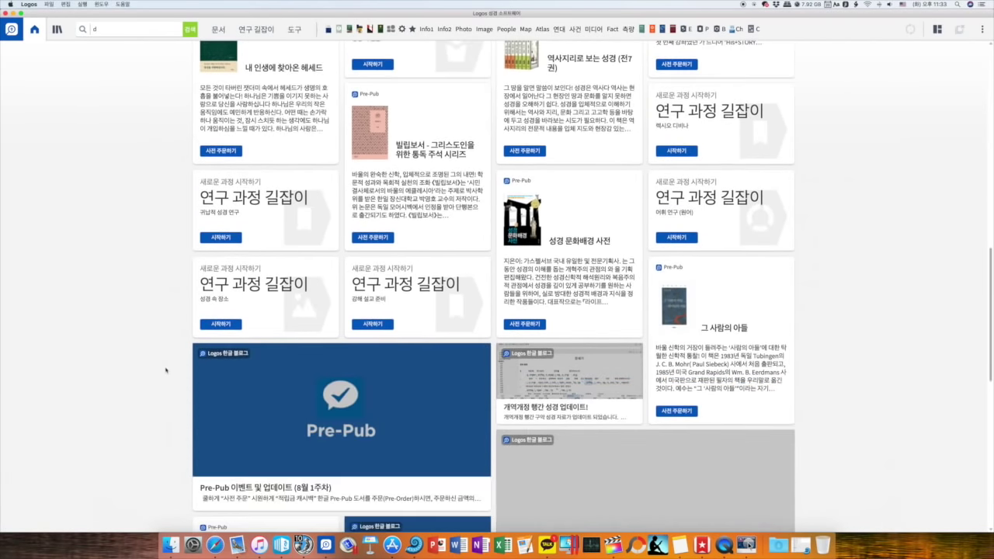
pyautogui.scroll(6, 158, 362)
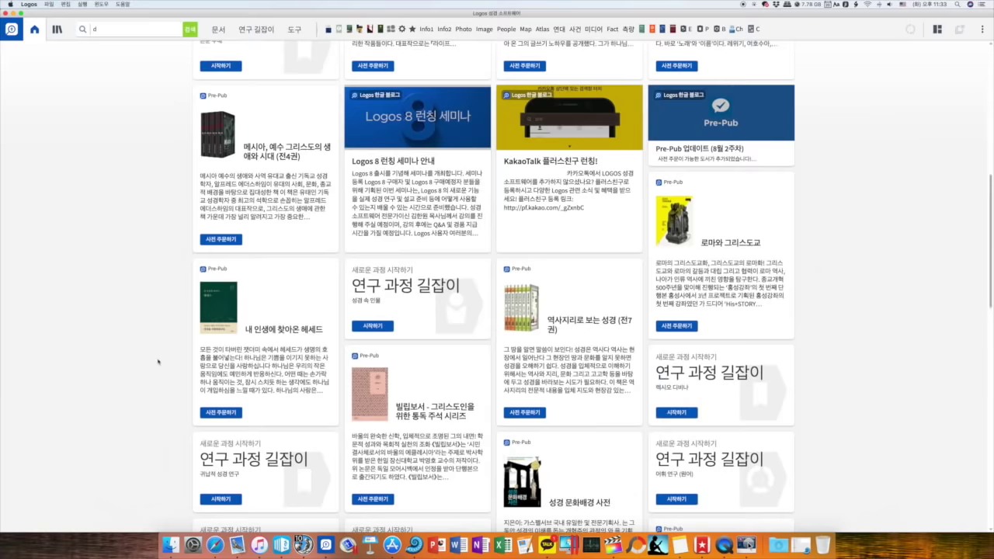
pyautogui.scroll(4, 157, 361)
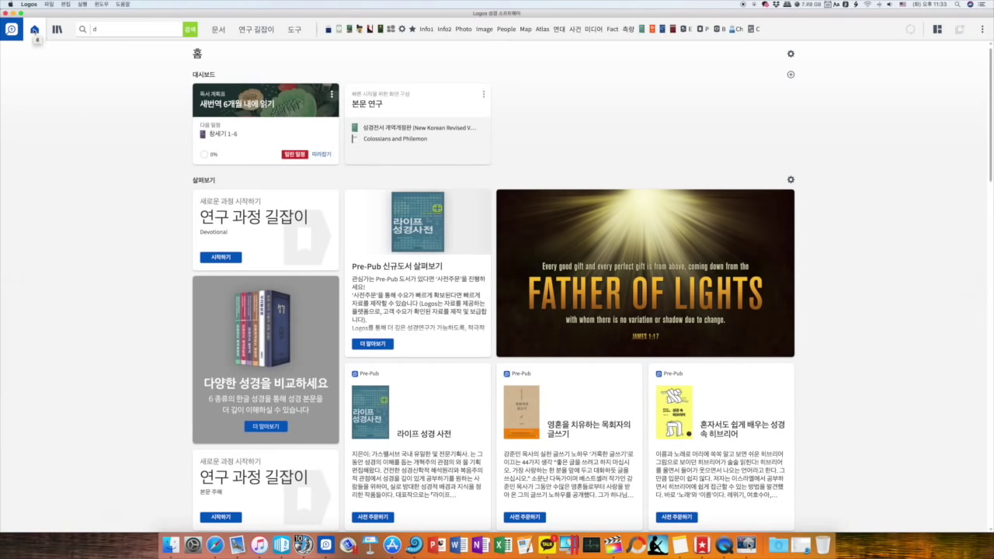
pyautogui.click(34, 29)
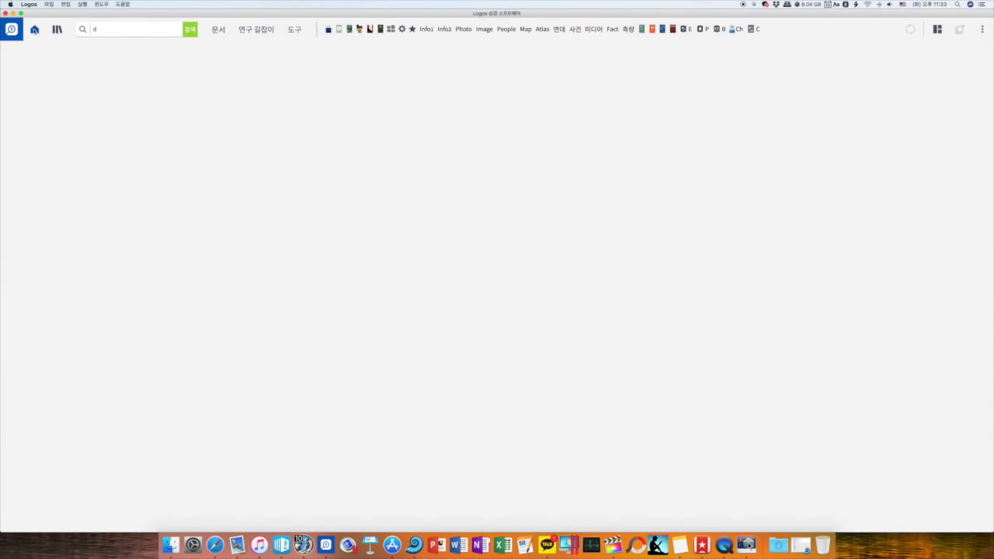
pyautogui.click(35, 30)
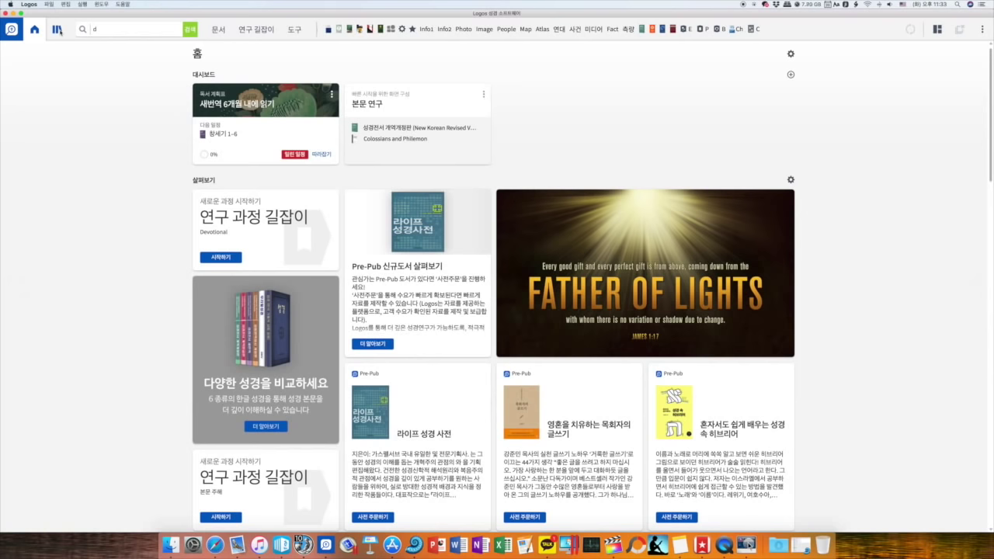
# Step: Open the Zondervan Illustrated Bible Backgrounds Commentary on 1 & 2 Kings from the library, view it and close it
pyautogui.click(58, 30)
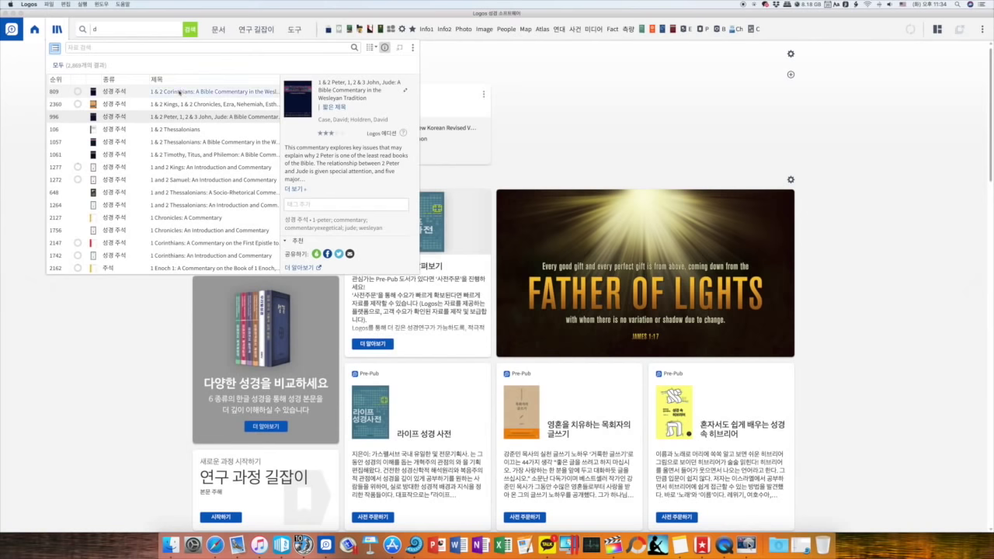
pyautogui.click(175, 103)
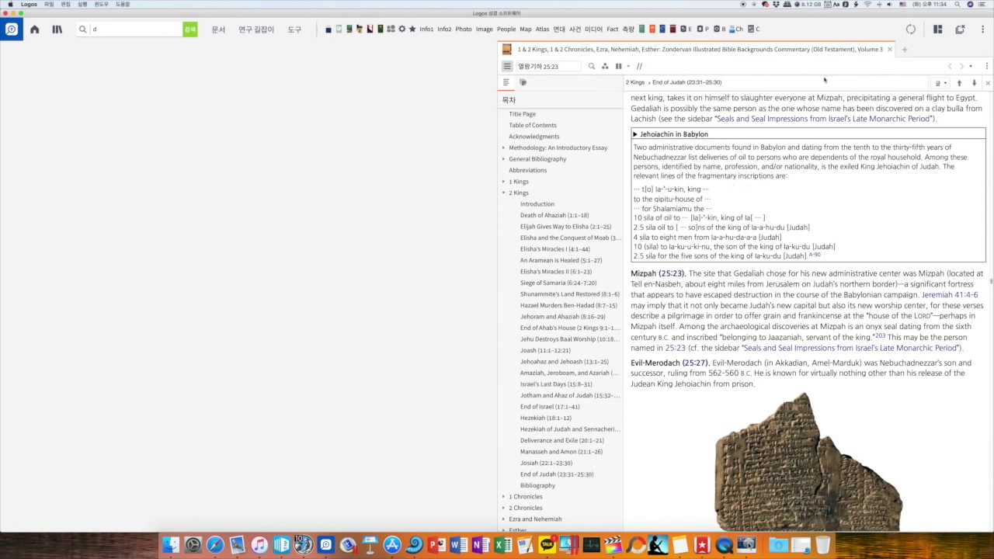
pyautogui.click(891, 50)
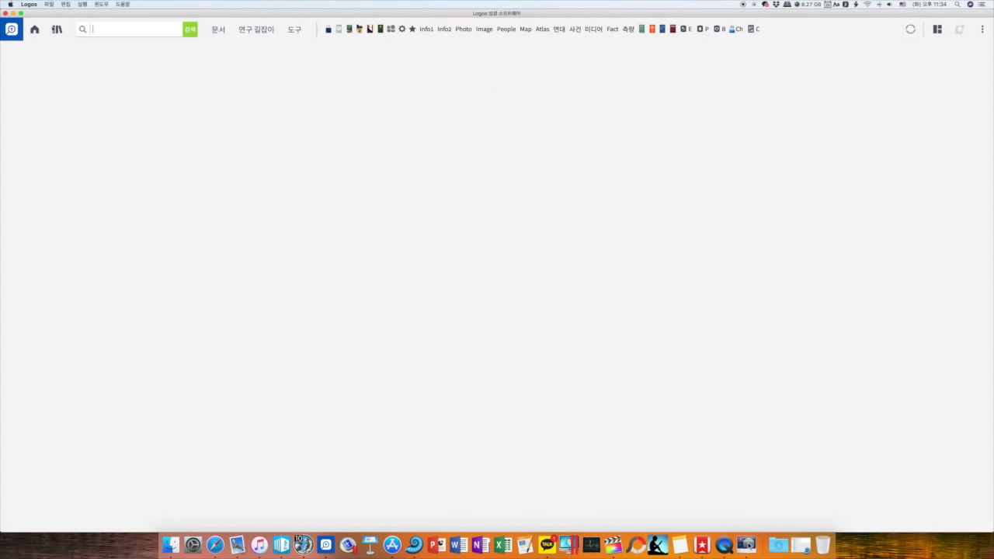
# Step: Hide the information pane (정보) in the library and enlarge the library window to show more resources
pyautogui.click(57, 29)
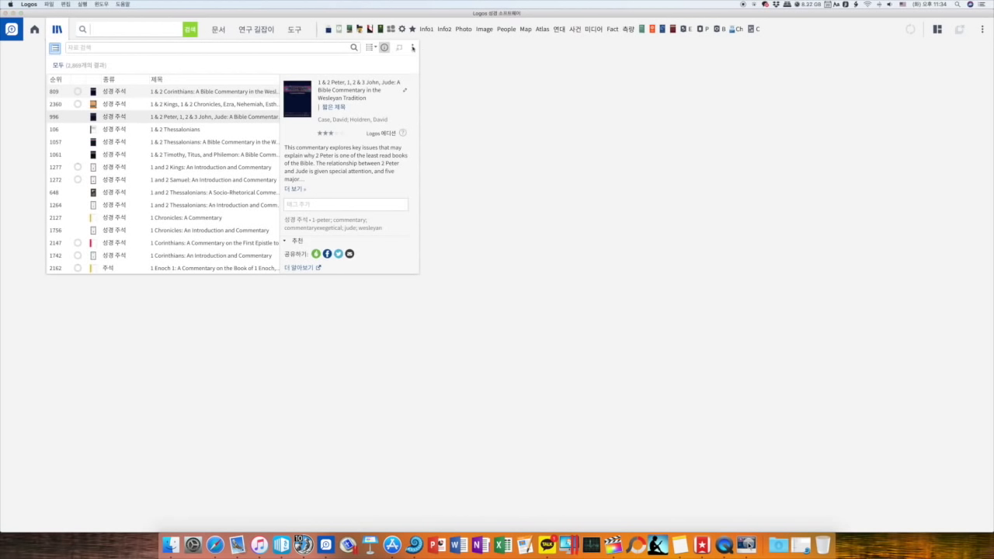
pyautogui.click(413, 48)
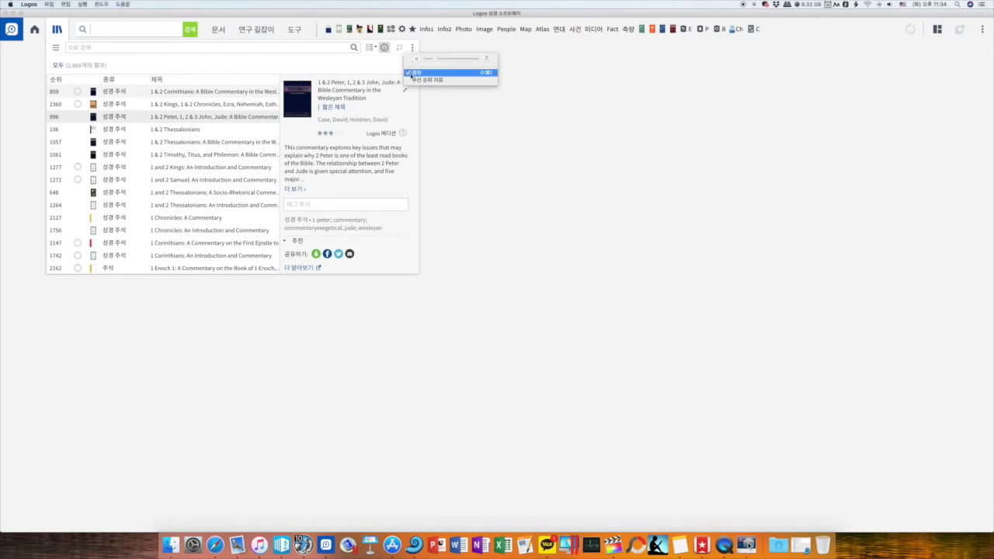
pyautogui.click(412, 73)
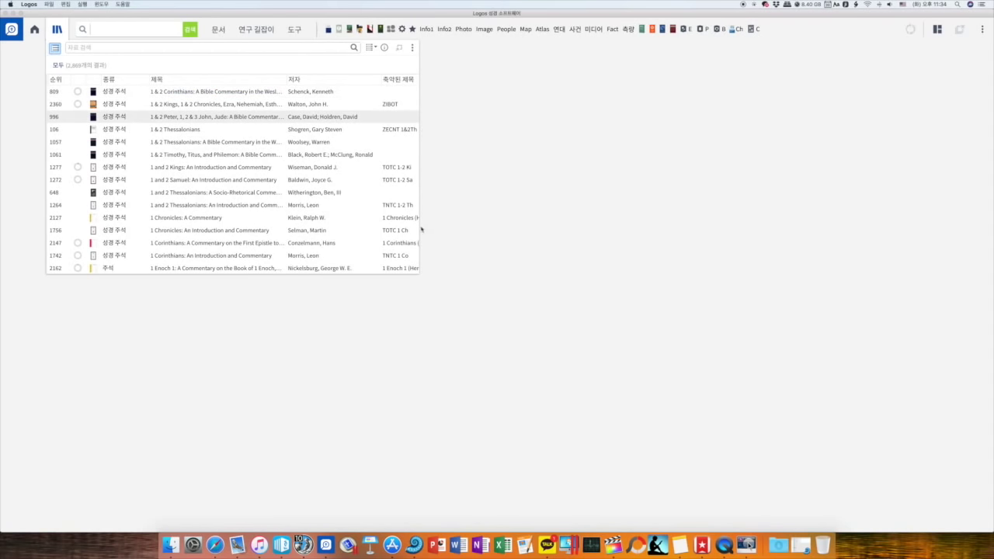
pyautogui.moveTo(419, 278); pyautogui.dragTo(450, 445)
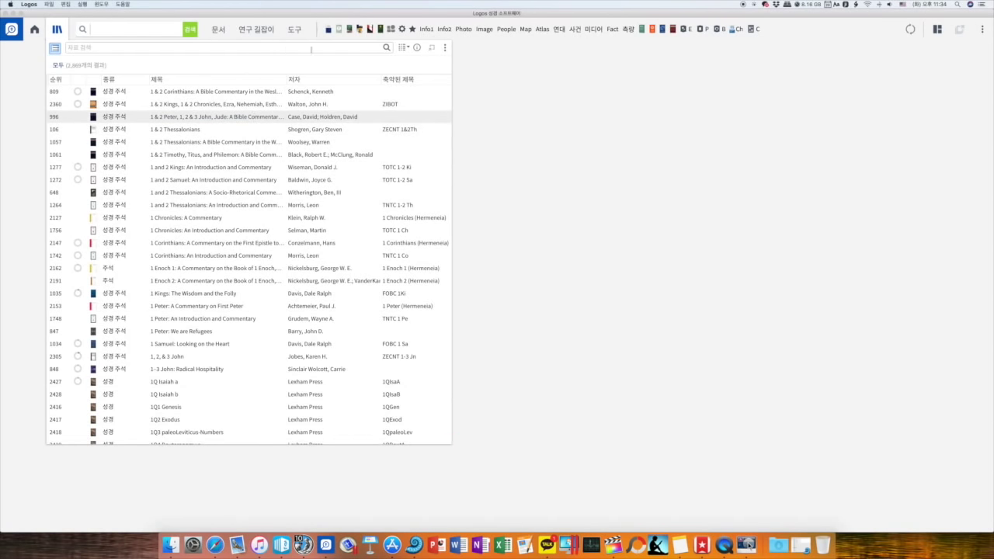
# Step: Switch the library to cover view (커버 뷰) and browse the book covers
pyautogui.click(408, 48)
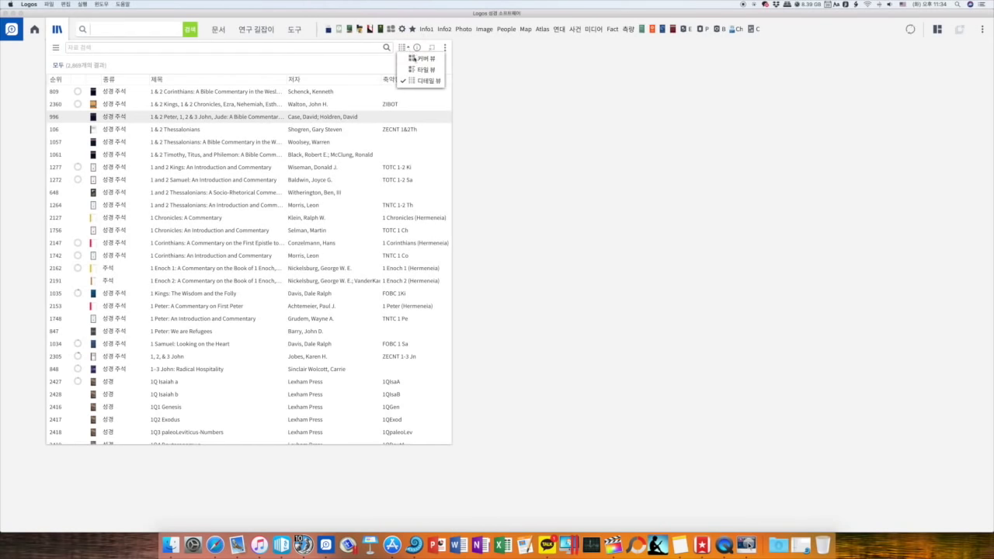
pyautogui.click(415, 59)
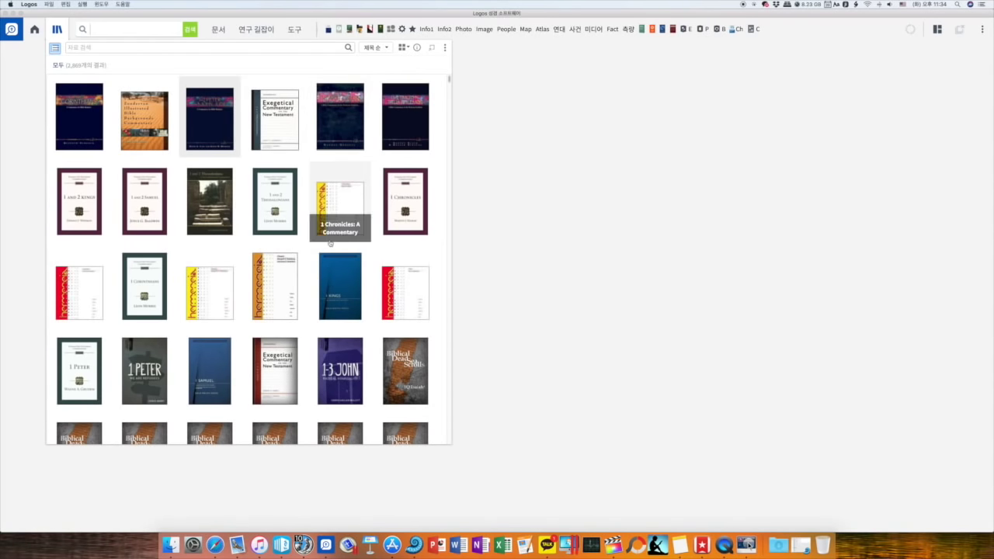
pyautogui.scroll(-2, 331, 242)
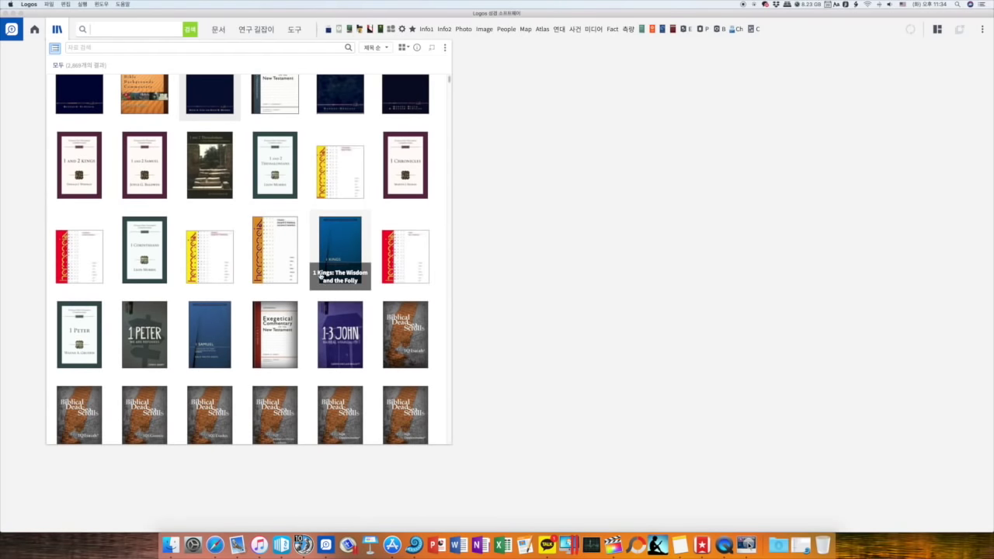
# Step: Switch the library to tile view (타일 뷰) and look over the resource entries
pyautogui.click(404, 49)
pyautogui.click(425, 70)
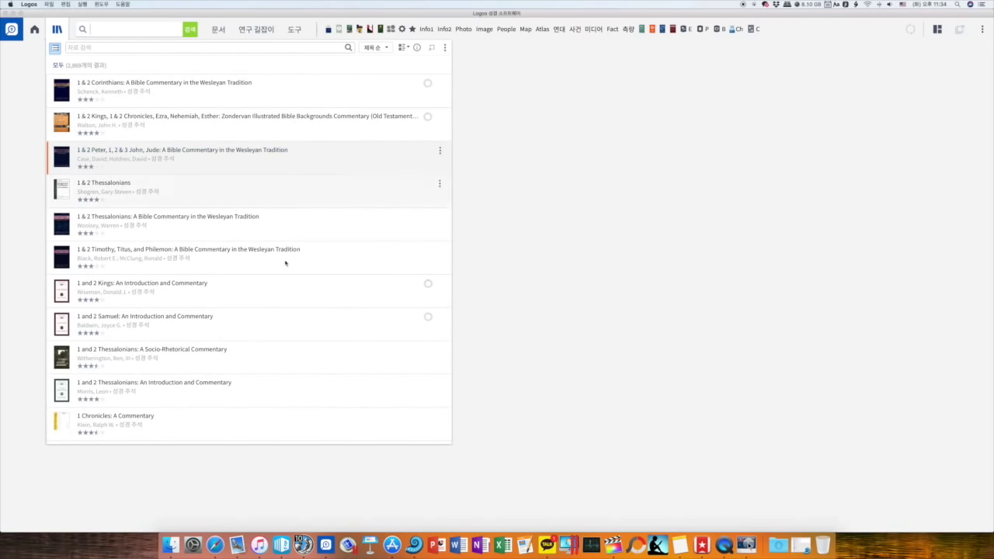
pyautogui.scroll(-1, 286, 262)
pyautogui.scroll(1, 287, 261)
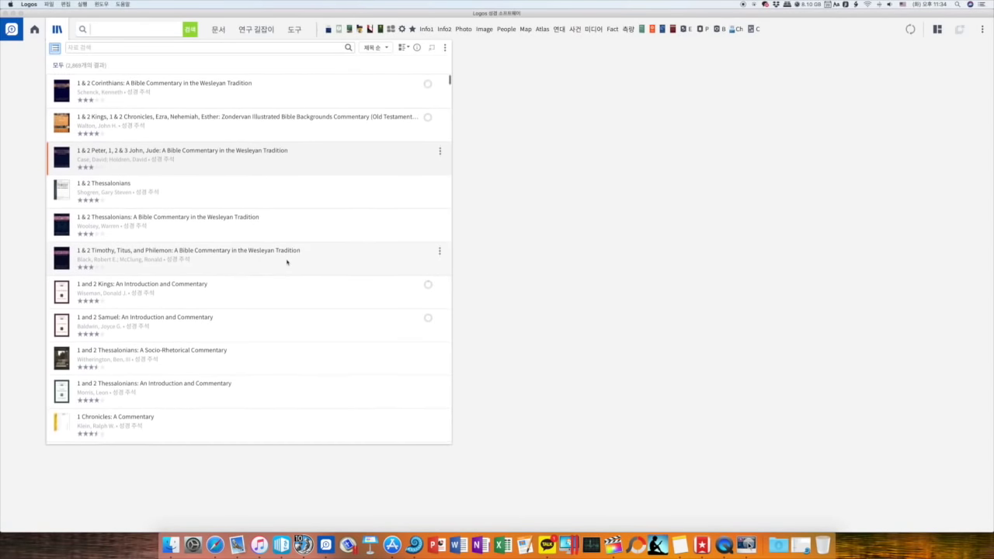
# Step: Sort the library's tile list by most recent use (최근 사용 순) and return the library to detail view (디테일 뷰)
pyautogui.click(386, 48)
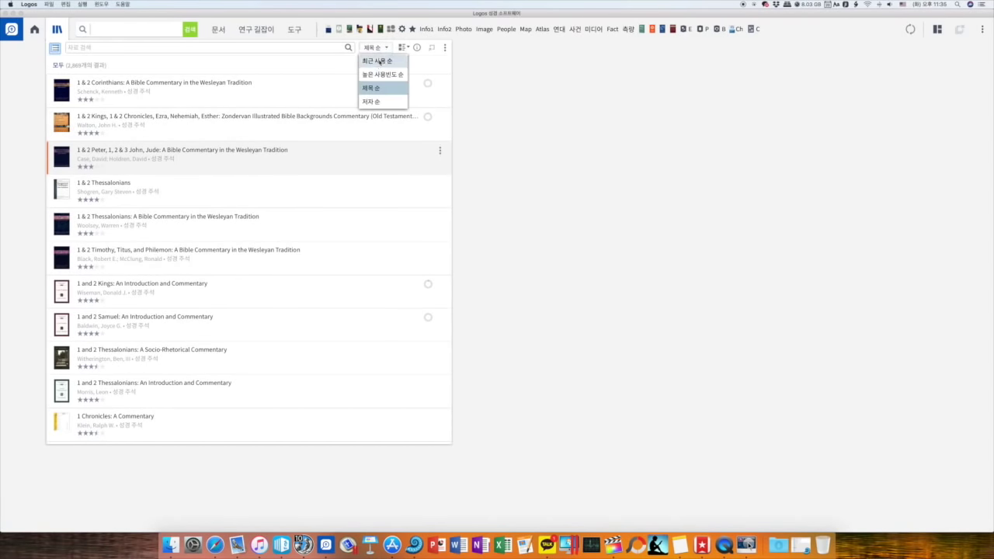
pyautogui.click(378, 61)
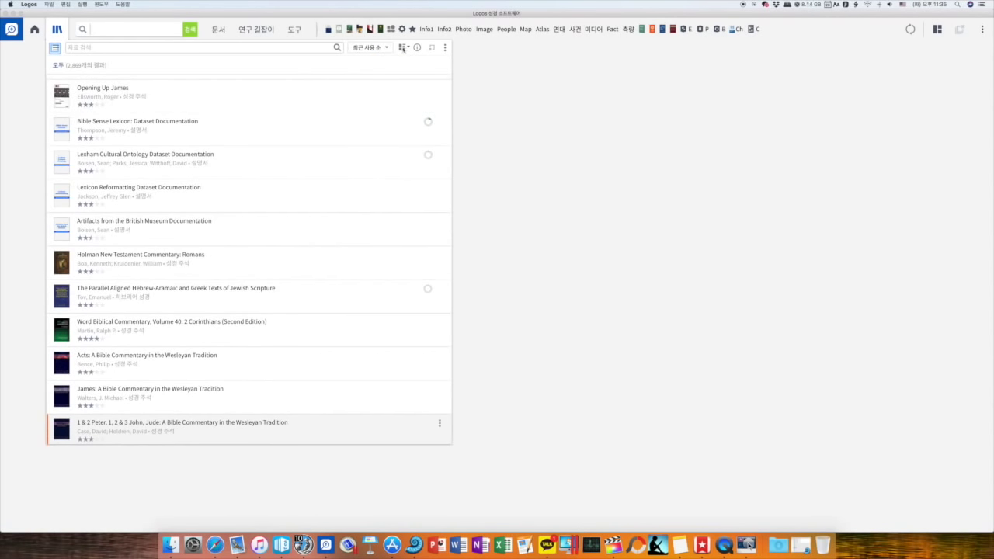
pyautogui.click(404, 48)
pyautogui.click(419, 81)
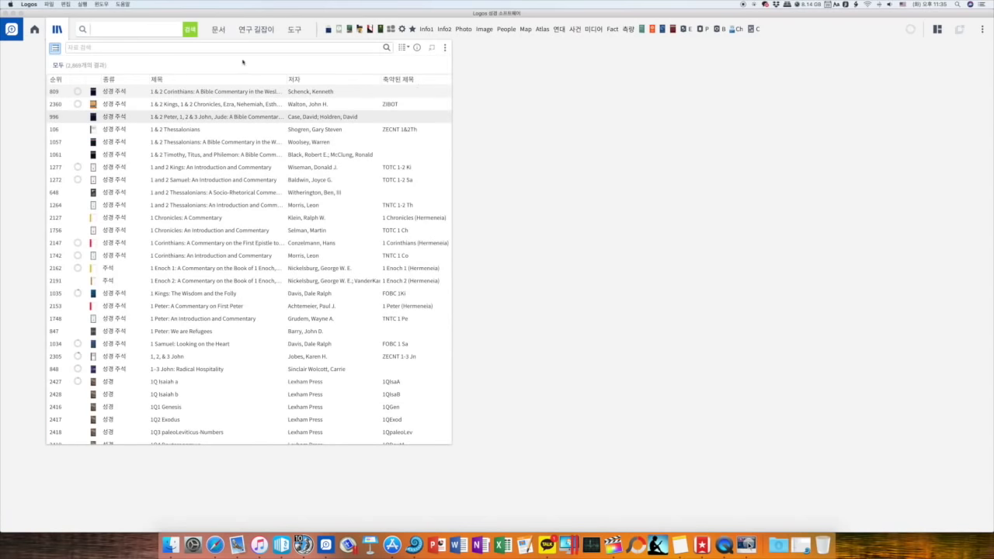
# Step: Group the library resources by type (종류), and expand and collapse the dictionary (사전) group to check its contents
pyautogui.click(130, 81)
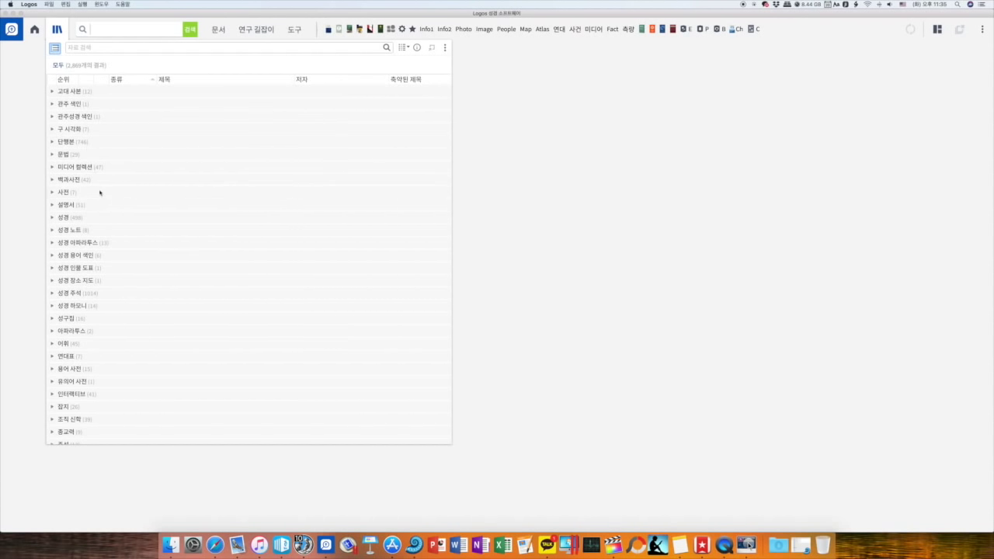
pyautogui.click(52, 193)
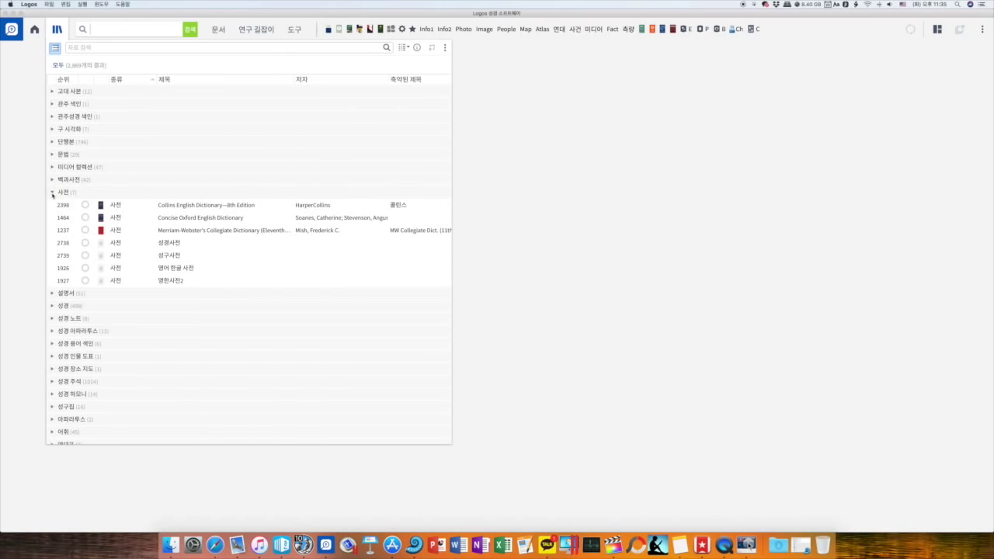
pyautogui.click(52, 193)
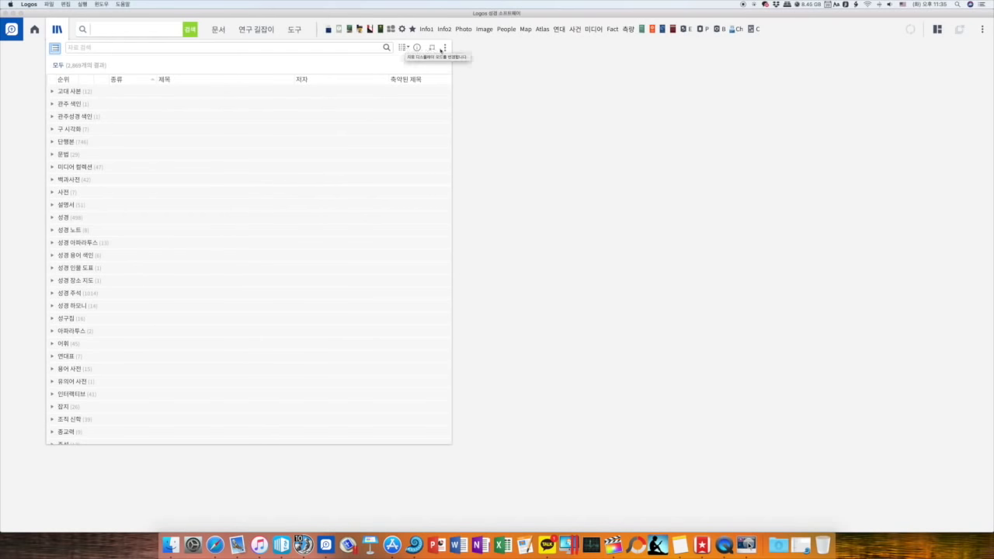
# Step: Look through the library's prioritized resources list (우선 순위 자료), hide it again and close the library
pyautogui.click(445, 48)
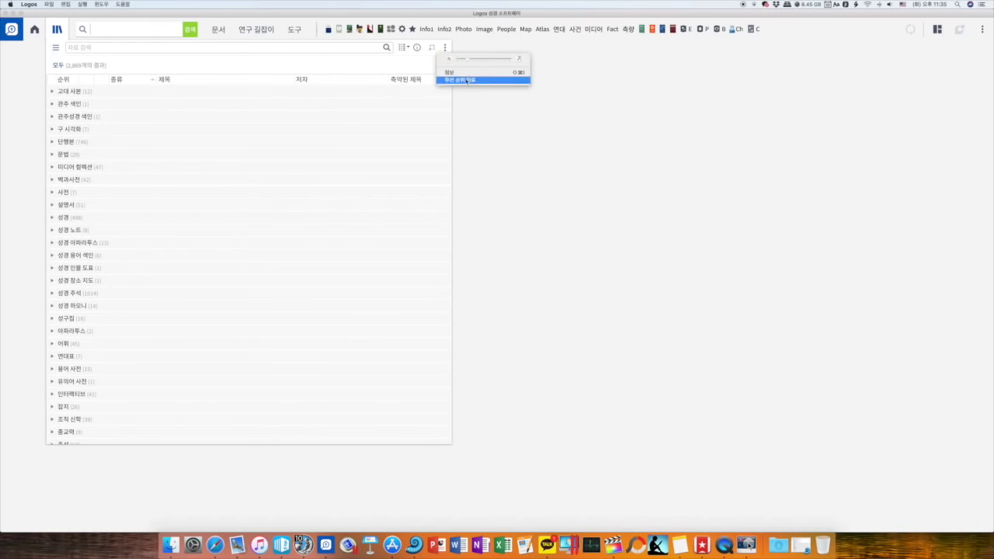
pyautogui.click(466, 79)
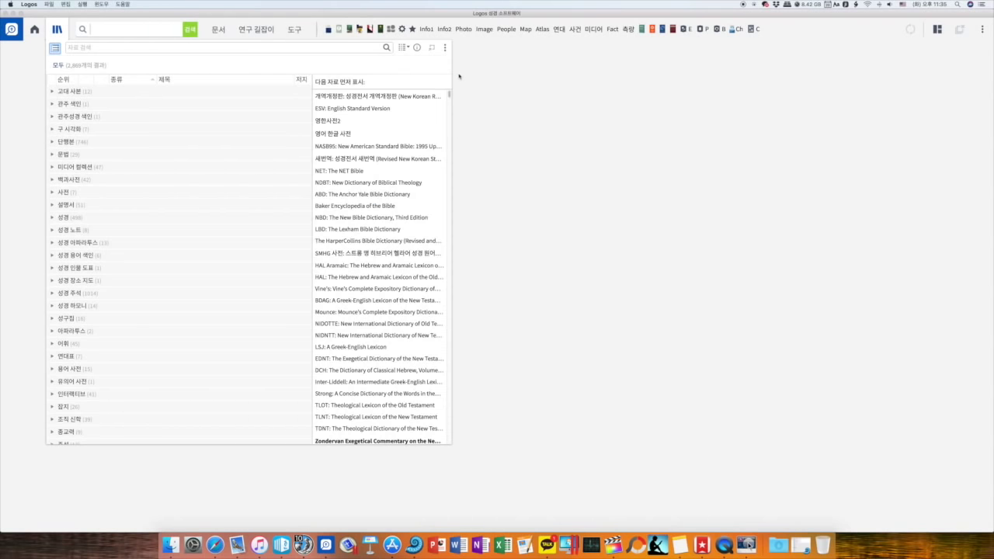
pyautogui.scroll(-5, 380, 139)
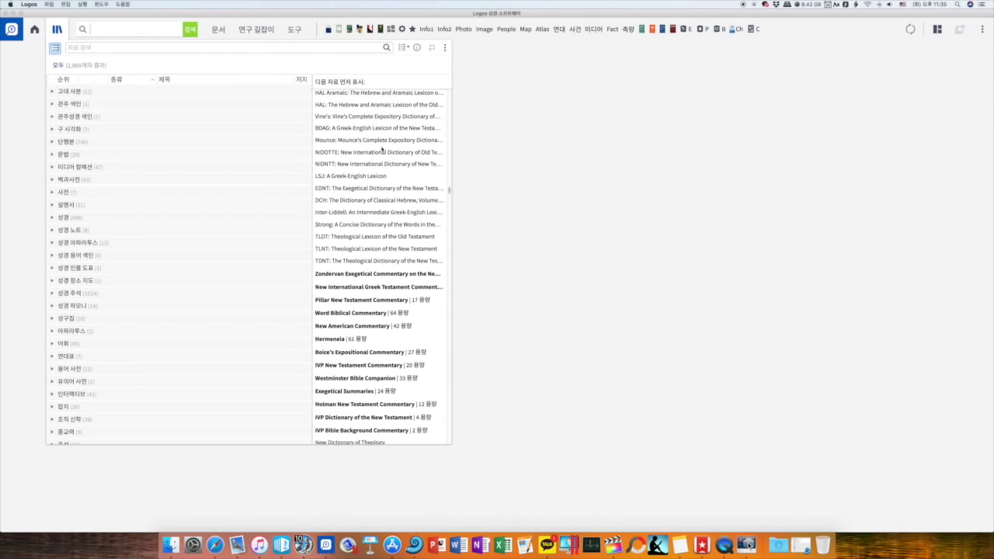
pyautogui.scroll(-3, 381, 150)
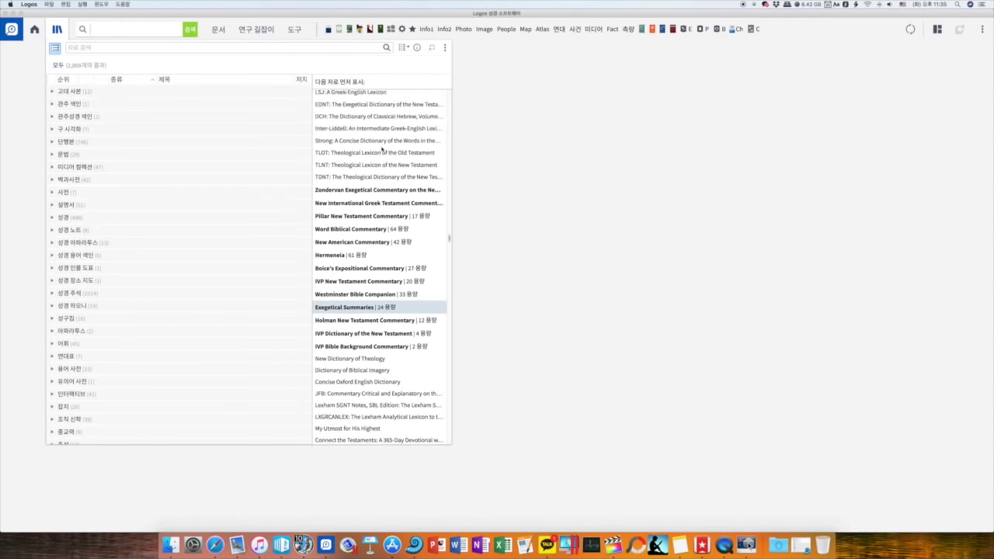
pyautogui.scroll(8, 382, 150)
pyautogui.click(444, 50)
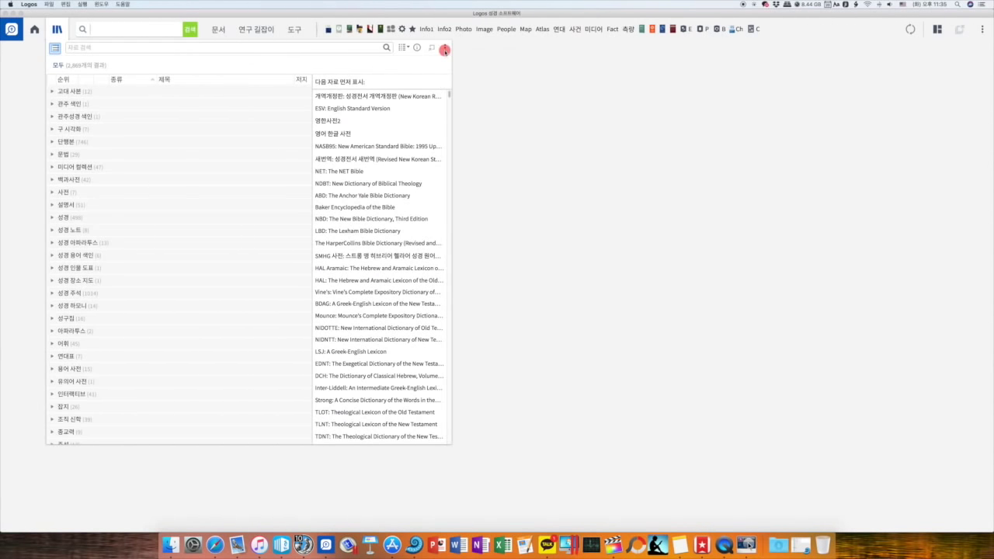
pyautogui.click(449, 78)
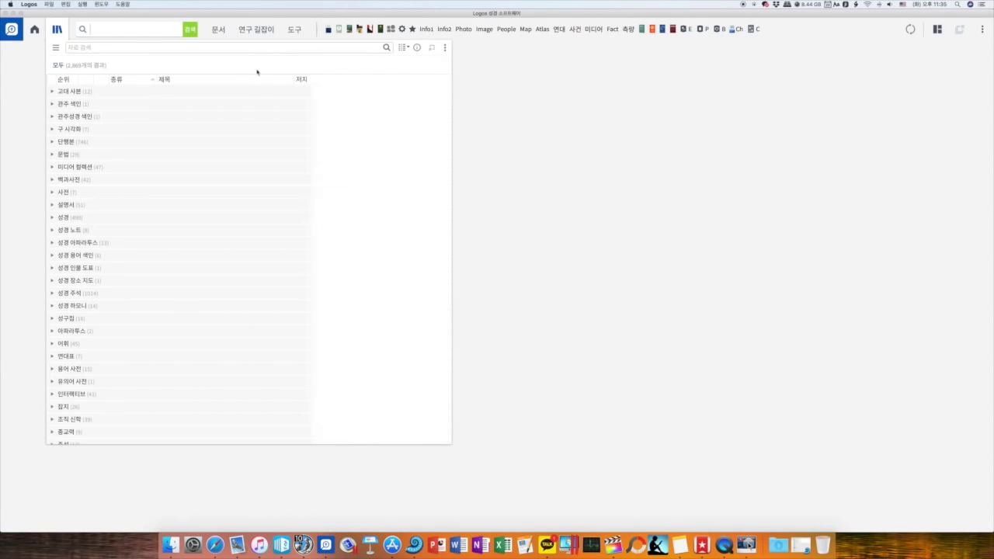
pyautogui.click(157, 32)
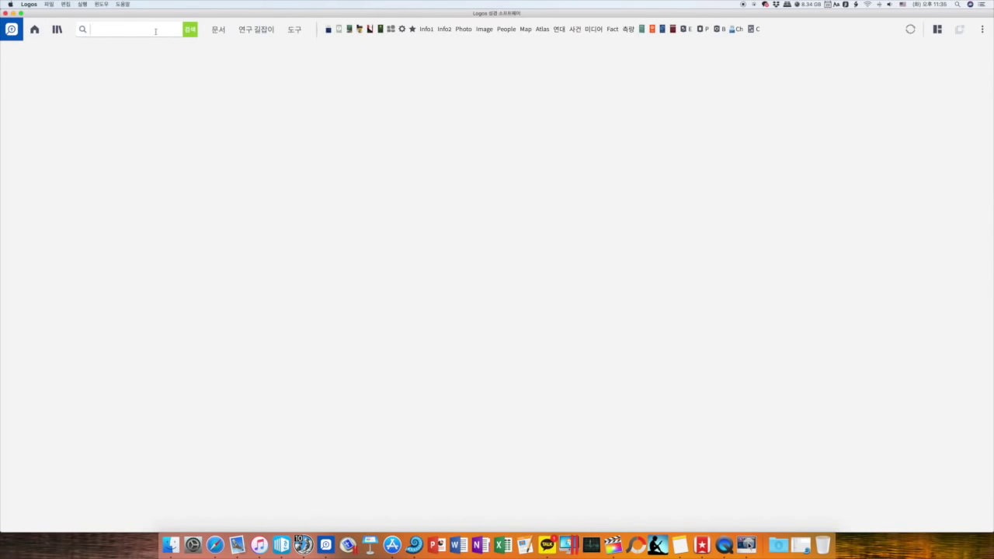
# Step: Find the resource "esv" with the command search and open the English Standard Version
pyautogui.write('esv')
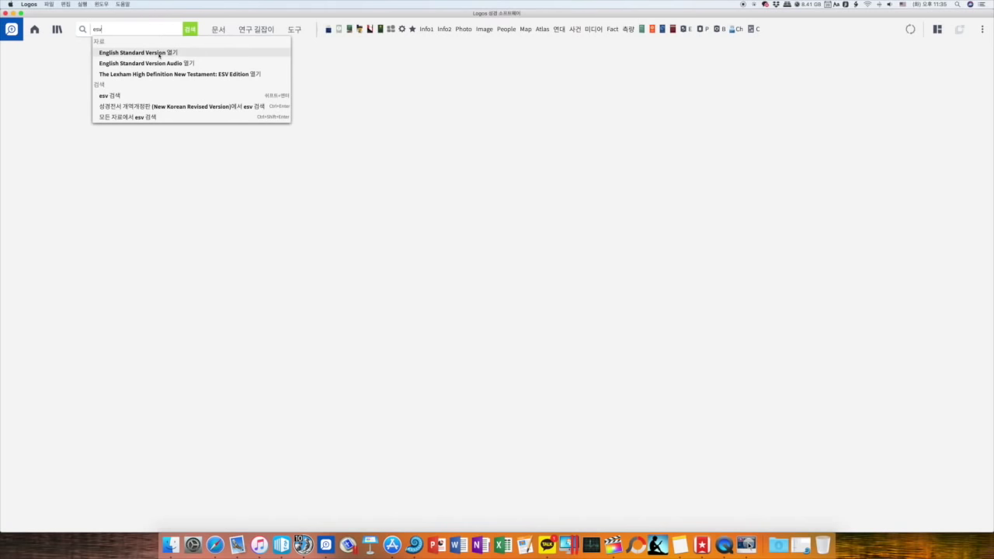
pyautogui.moveTo(159, 55)
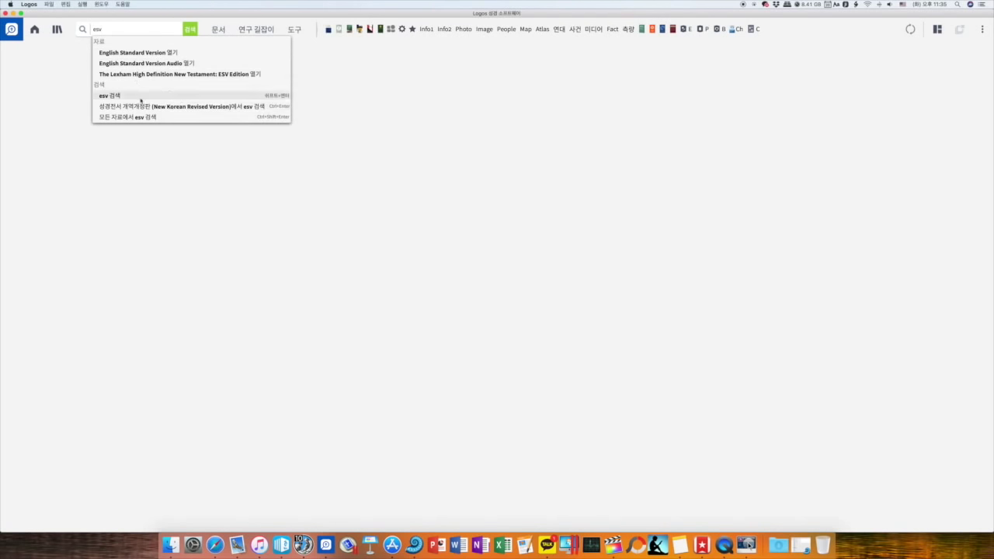
pyautogui.click(163, 52)
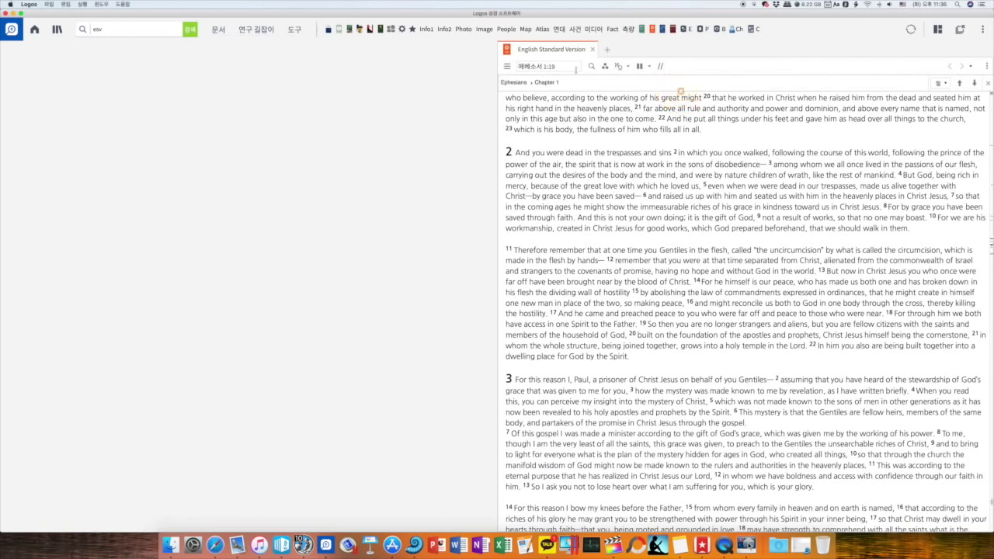
# Step: Replace the search text with "love" and look over the suggested resources and searches
pyautogui.click(133, 30)
pyautogui.click(127, 30)
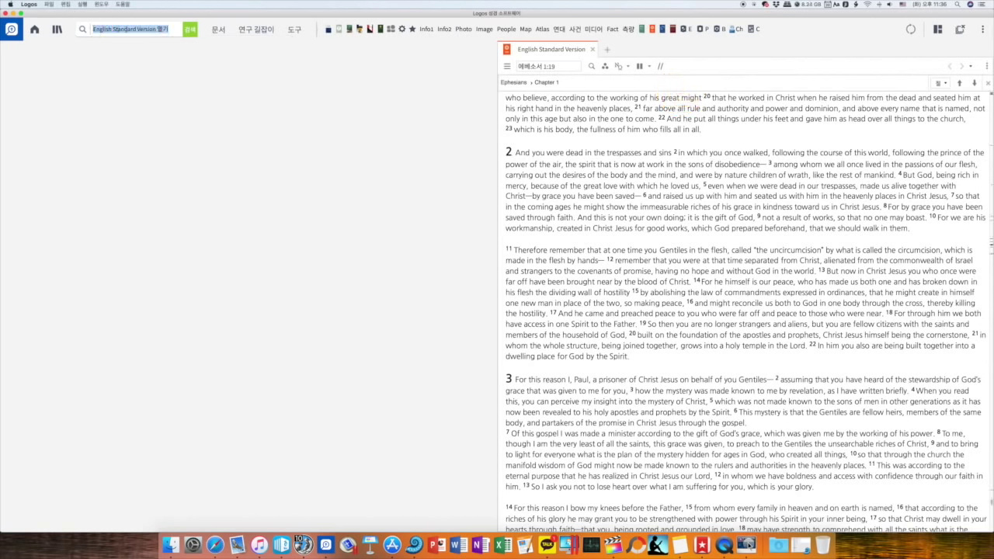
pyautogui.press('BackSpace')
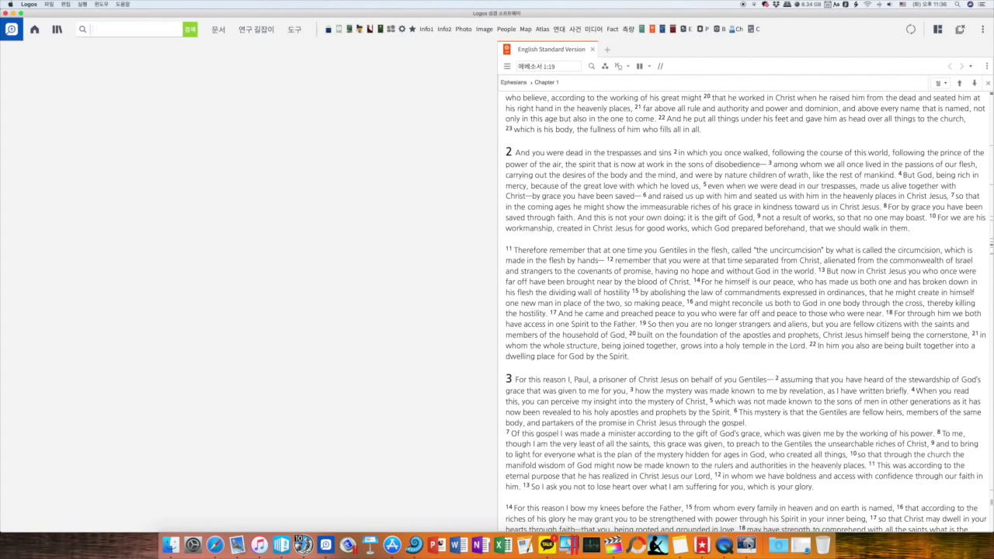
pyautogui.write('love')
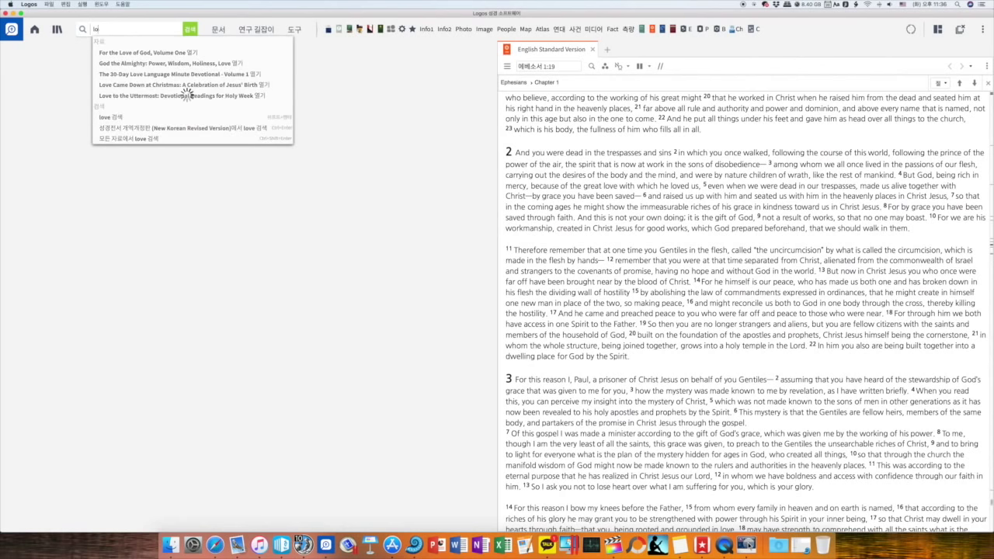
pyautogui.click(189, 94)
# Step: Open the documents list (문서) and look through the personal documents
pyautogui.click(220, 32)
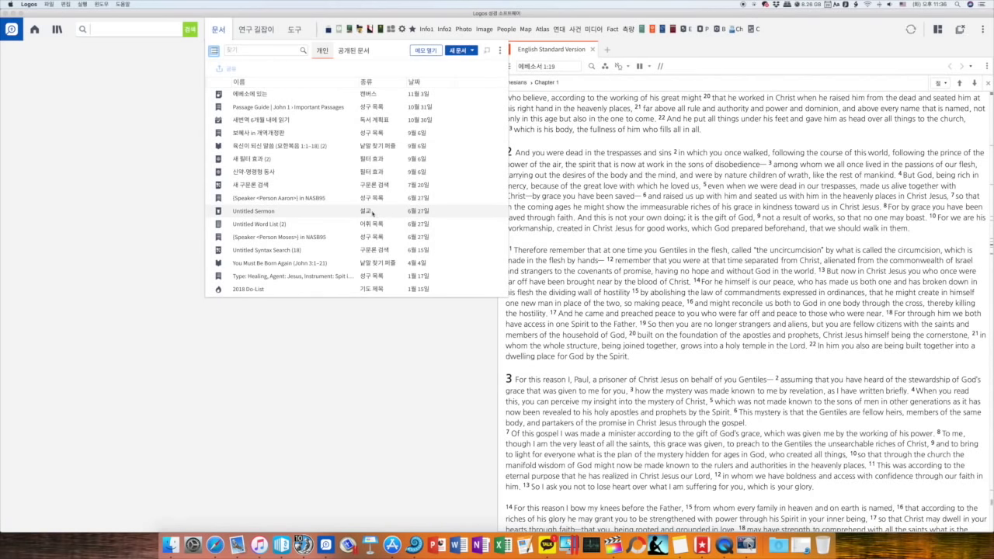
pyautogui.scroll(-3, 374, 241)
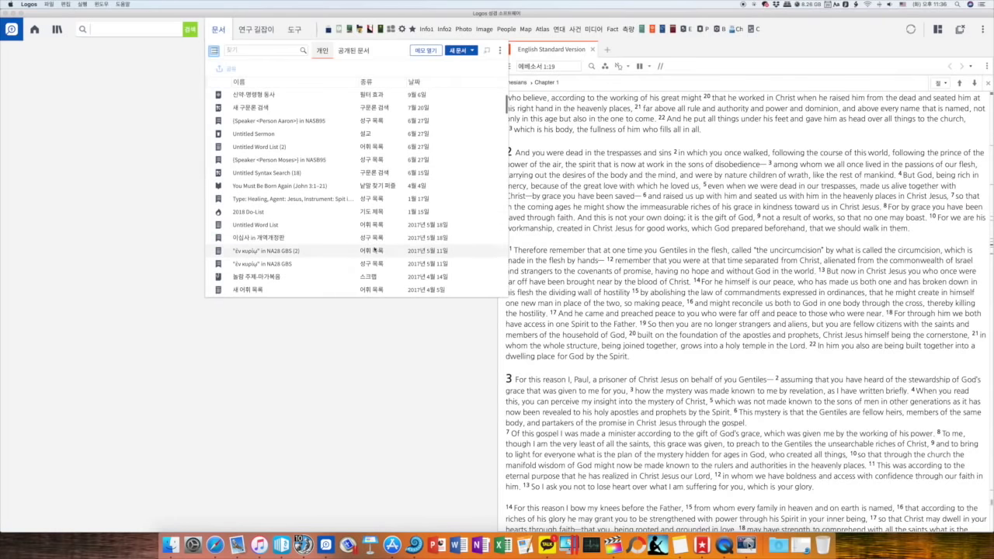
pyautogui.scroll(3, 374, 250)
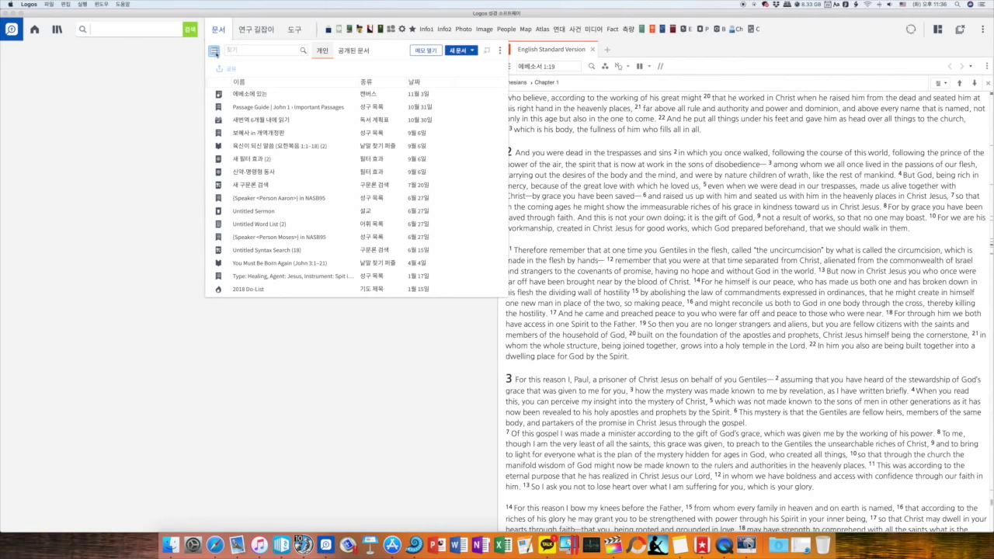
# Step: Show the documents filter (필터), look through the full list of document types (종류), and collapse that group
pyautogui.click(214, 51)
pyautogui.scroll(-1, 245, 167)
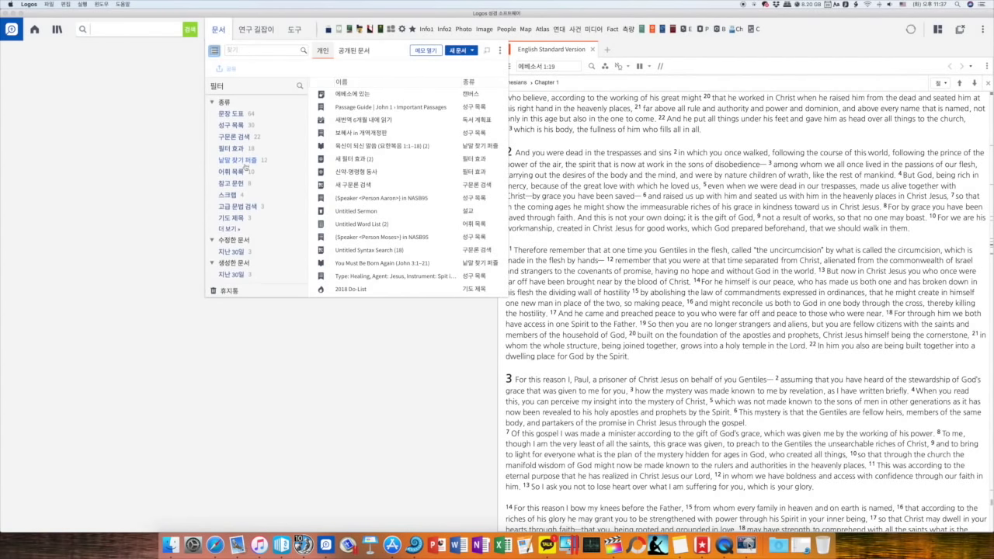
pyautogui.click(232, 231)
pyautogui.scroll(-3, 256, 171)
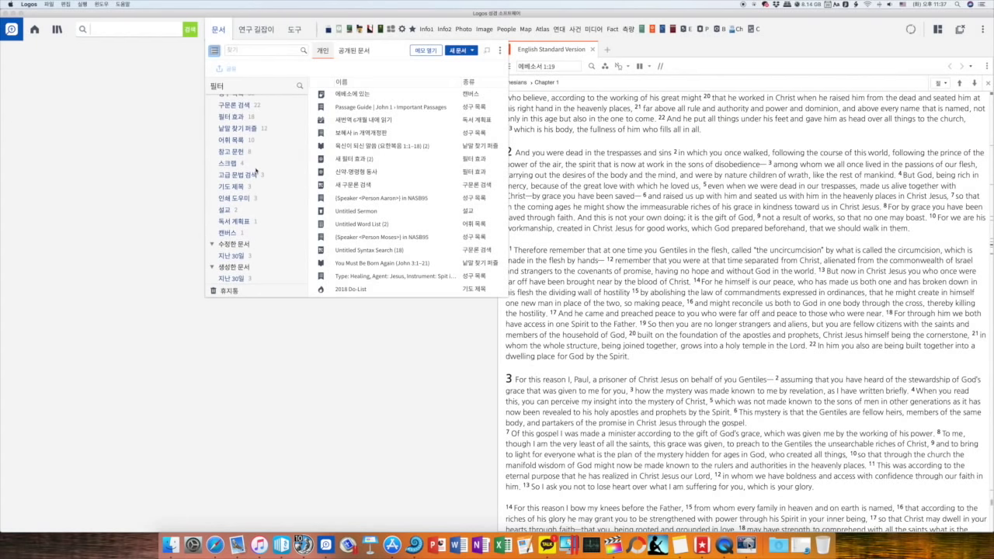
pyautogui.scroll(3, 254, 165)
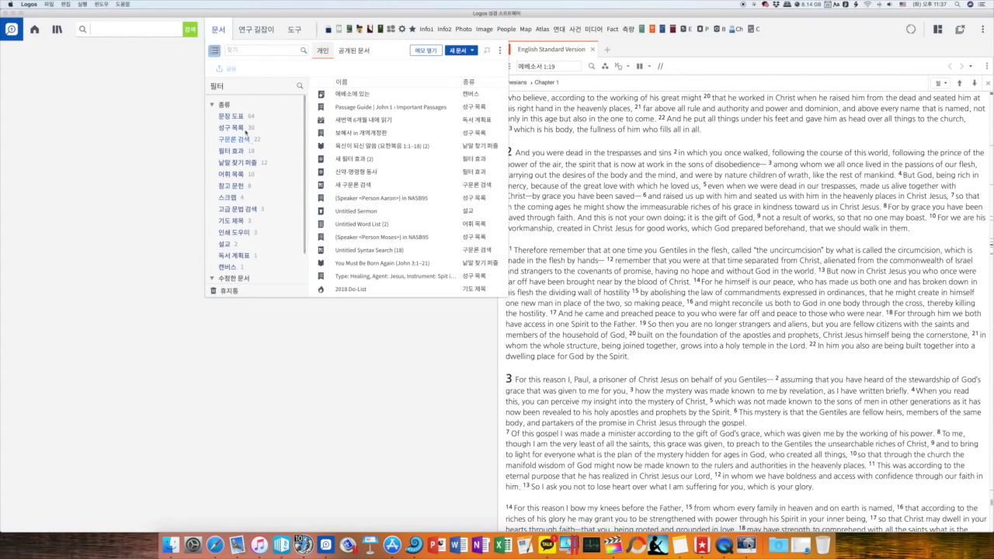
pyautogui.click(217, 104)
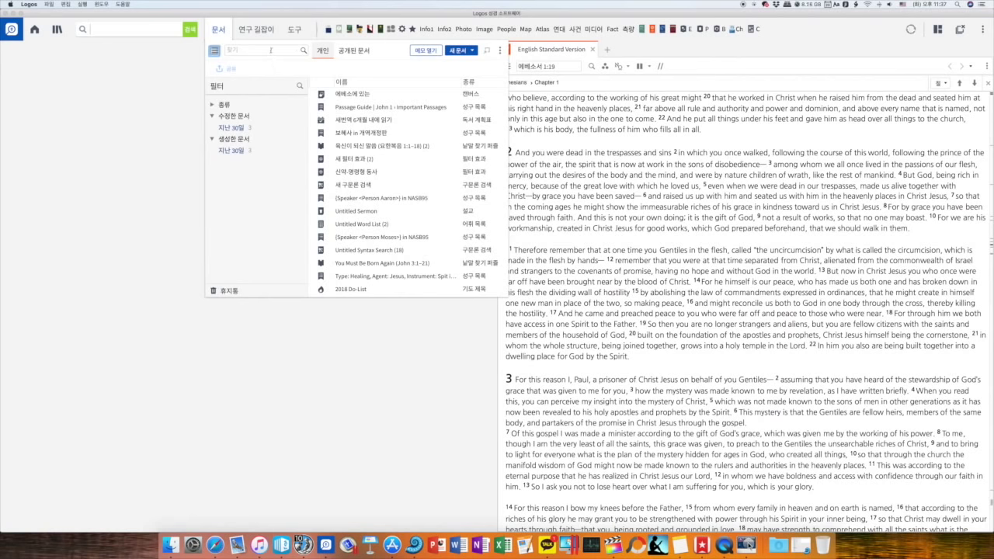
# Step: View the public documents (공개된 문서), and open the study guides list (연구 길잡이) to look over its categories
pyautogui.click(272, 50)
pyautogui.click(353, 51)
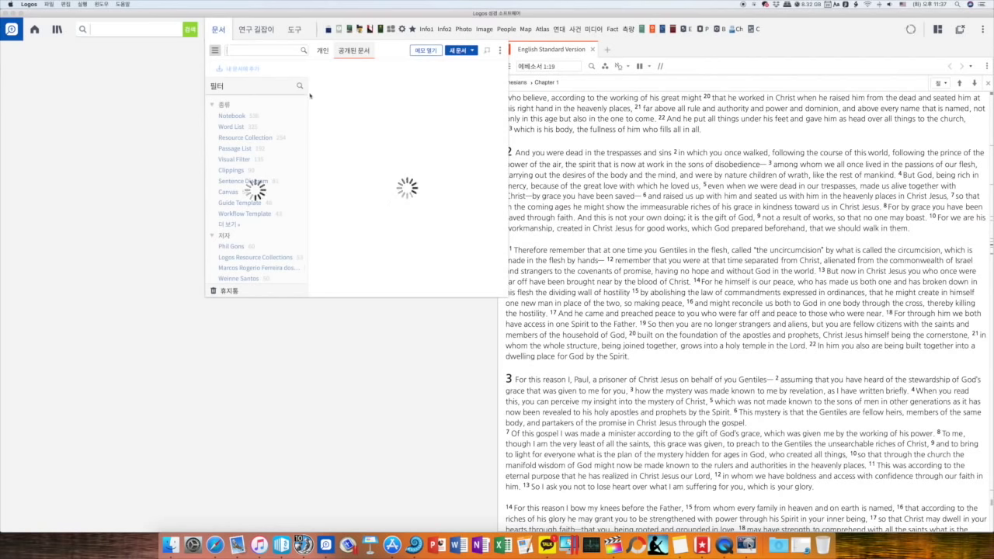
pyautogui.click(256, 31)
pyautogui.click(256, 31)
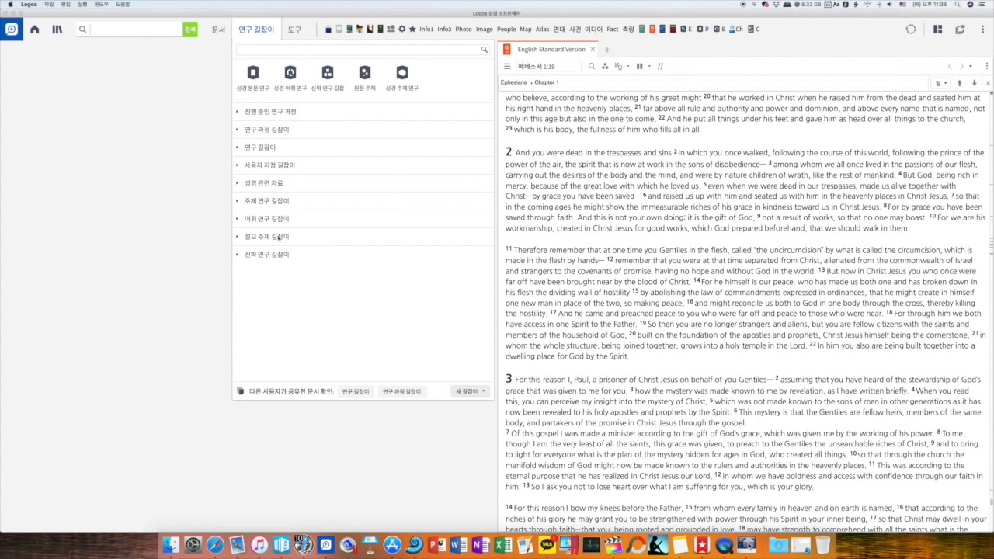
# Step: Open the tools list (도구), look through the interactive media group (인터랙티브 미디어), collapse it and close the list
pyautogui.click(296, 31)
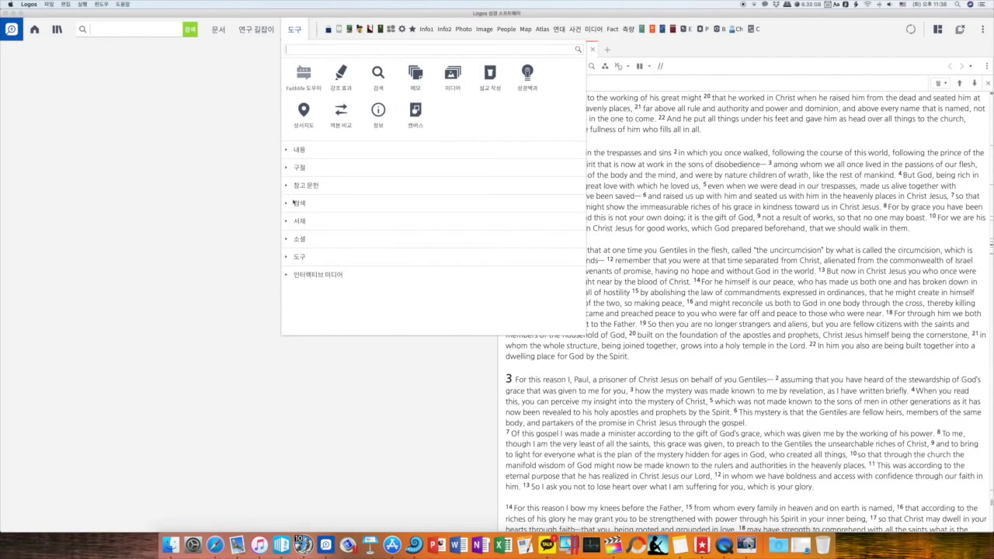
pyautogui.click(286, 275)
pyautogui.scroll(-5, 334, 264)
pyautogui.scroll(-10, 344, 261)
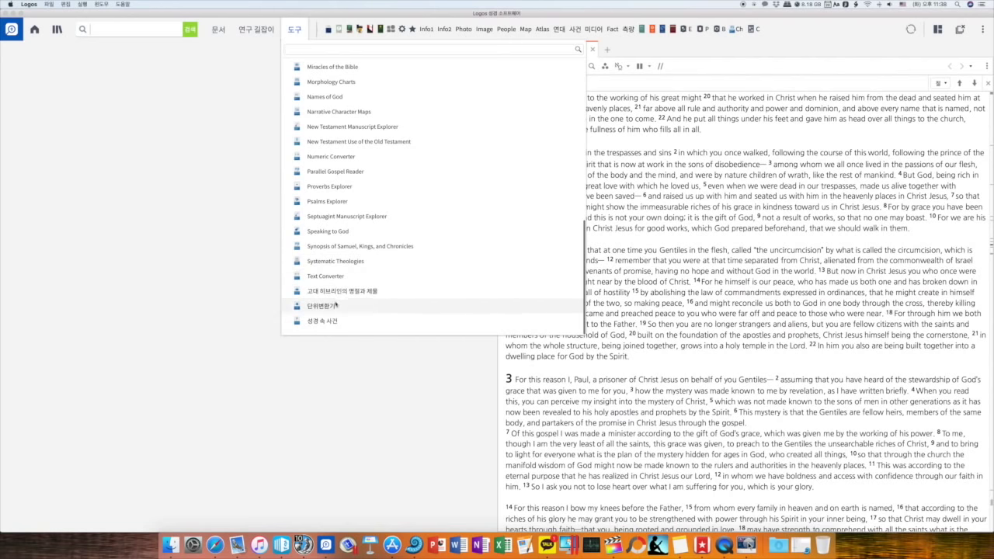
pyautogui.scroll(10, 339, 299)
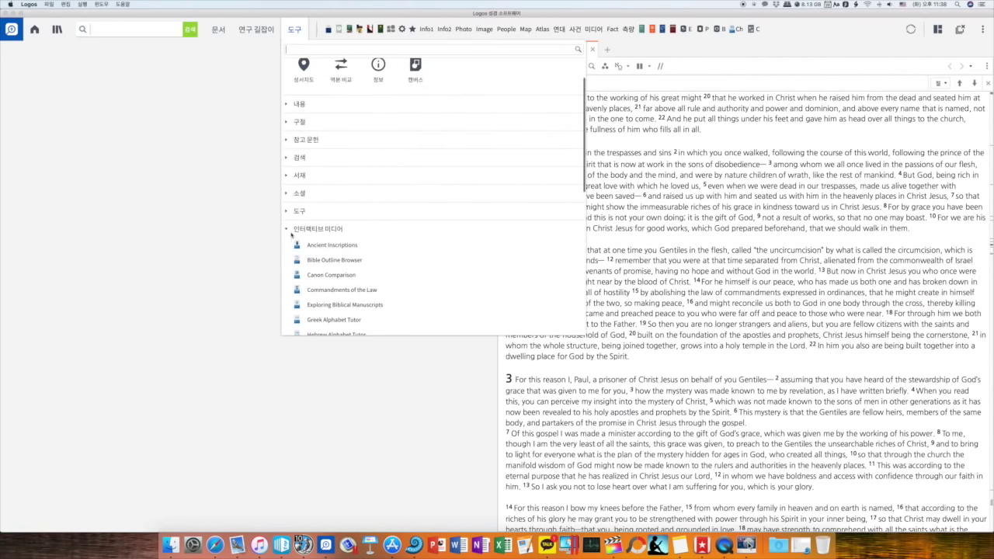
pyautogui.click(287, 230)
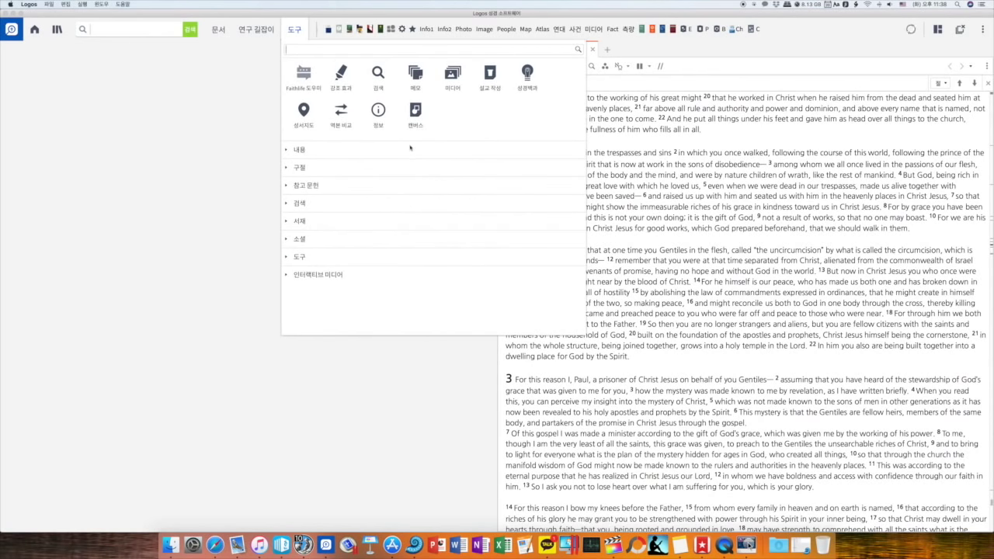
pyautogui.click(253, 79)
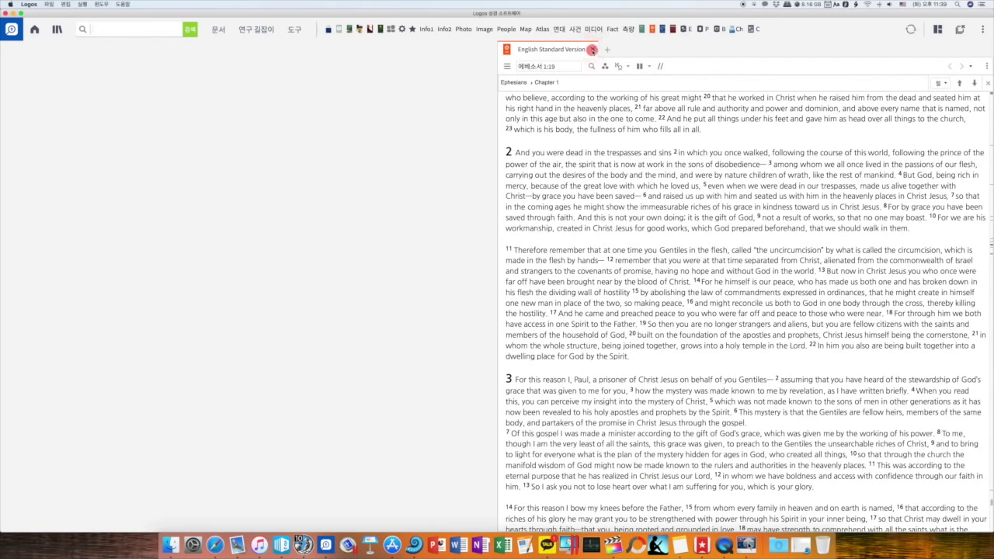
# Step: Close the English Standard Version, and find "nasb" in the library to open New American Standard Bible: 1995 Update
pyautogui.click(592, 49)
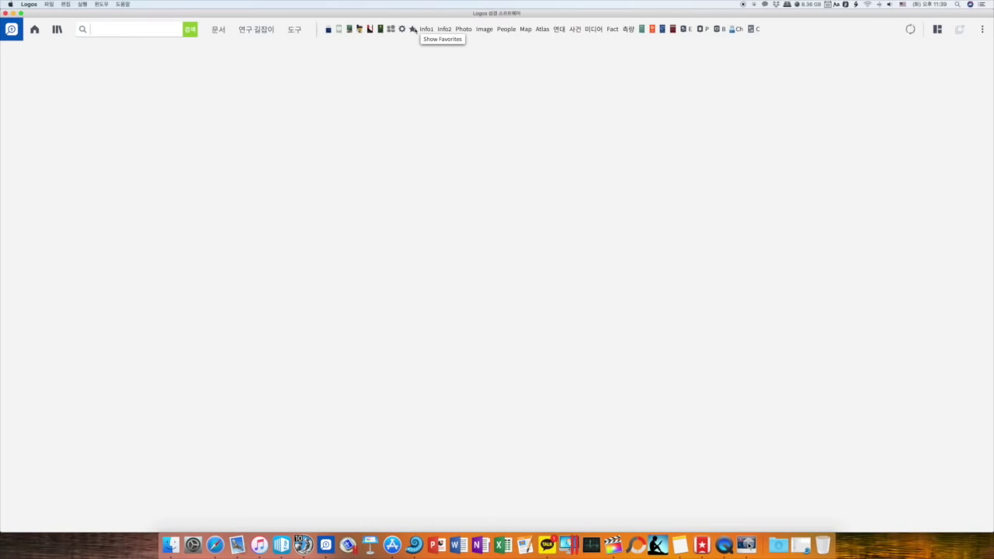
pyautogui.click(58, 30)
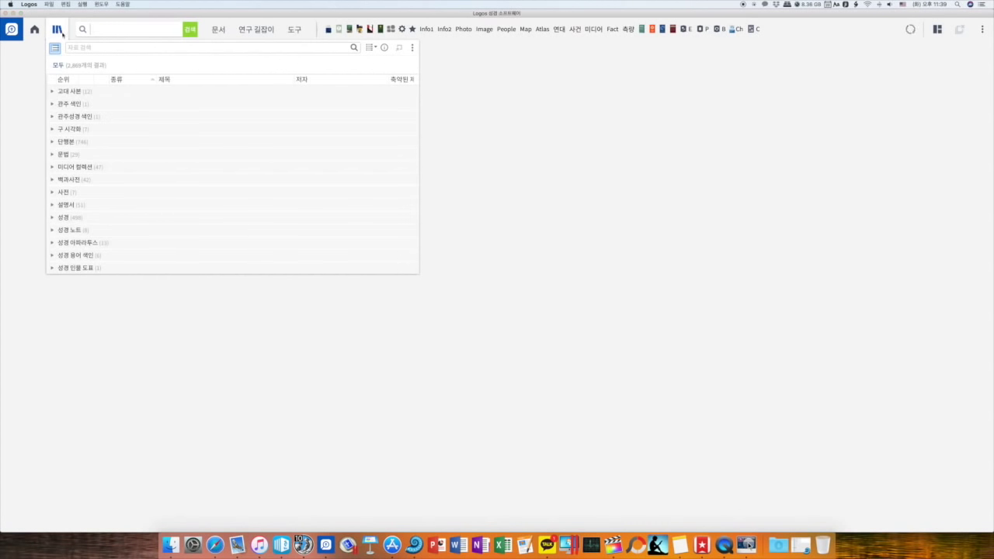
pyautogui.click(98, 48)
pyautogui.write('nasb')
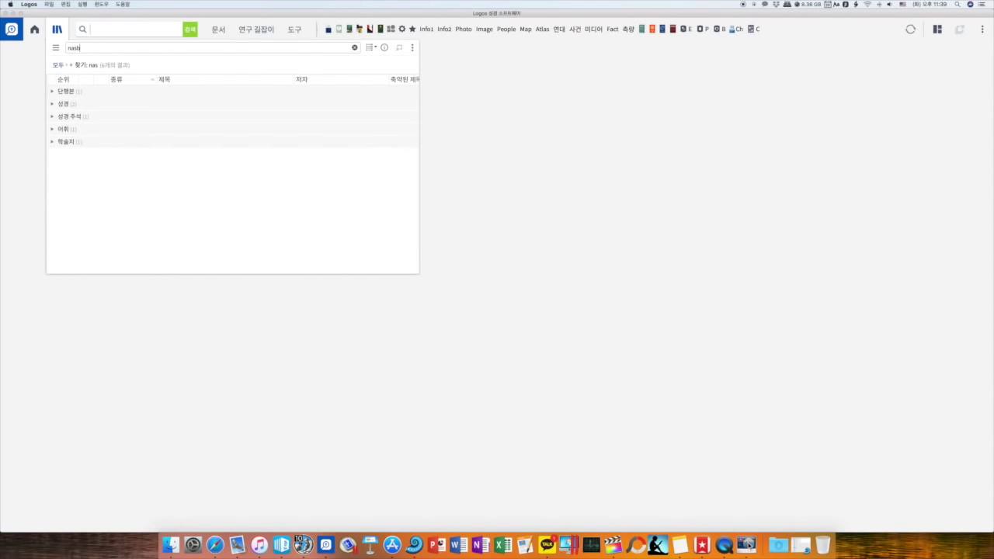
pyautogui.click(53, 92)
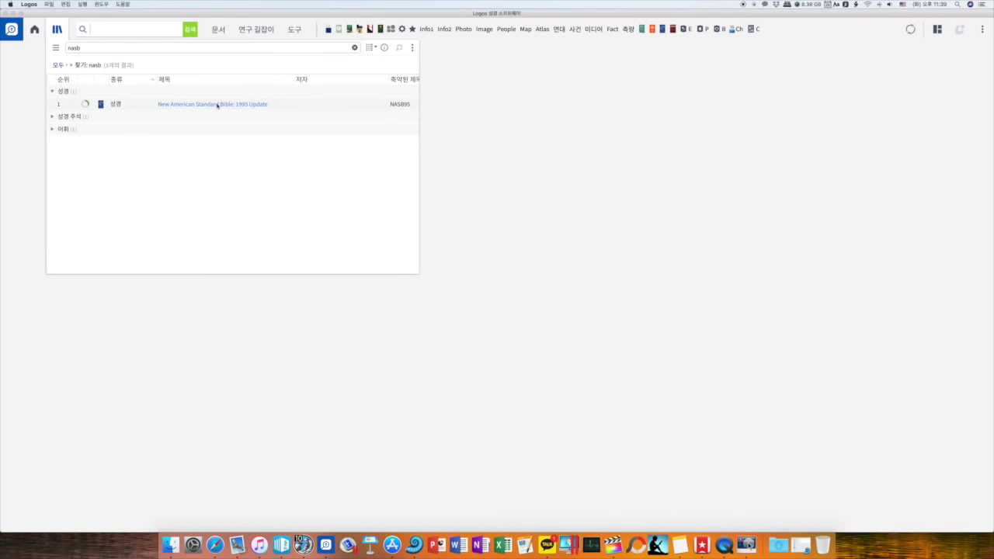
pyautogui.click(218, 104)
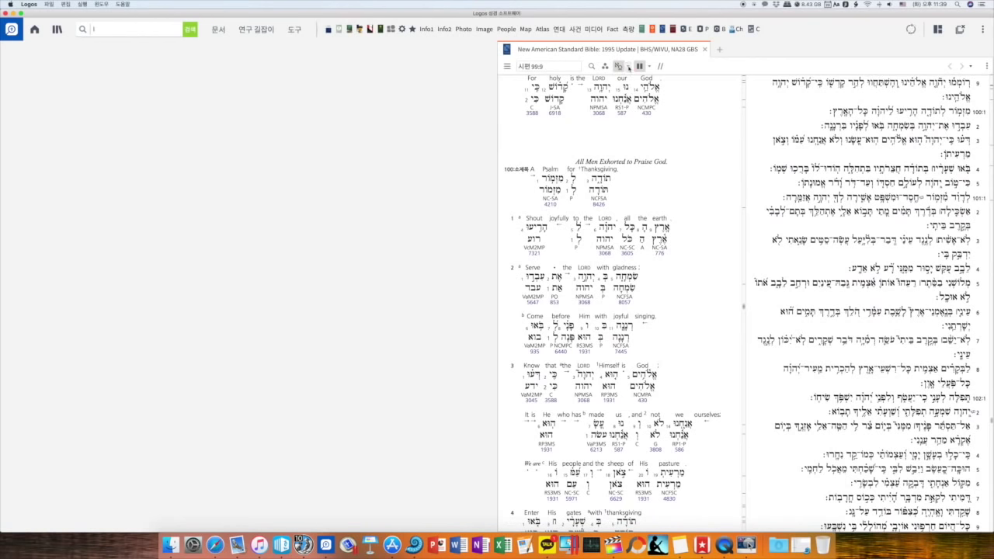
# Step: Turn off the interlinear display (행간 성경) in the New American Standard Bible
pyautogui.click(630, 67)
pyautogui.click(642, 115)
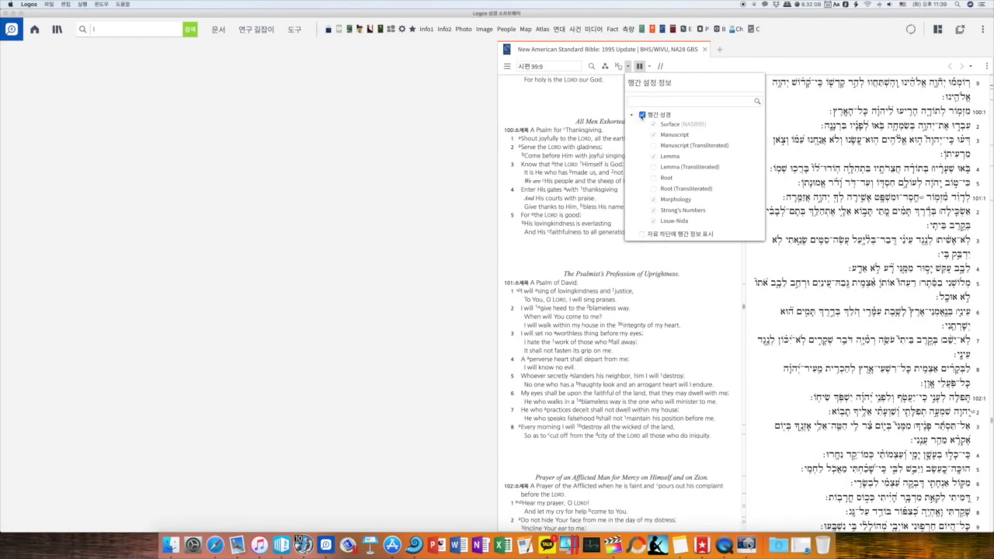
pyautogui.click(567, 103)
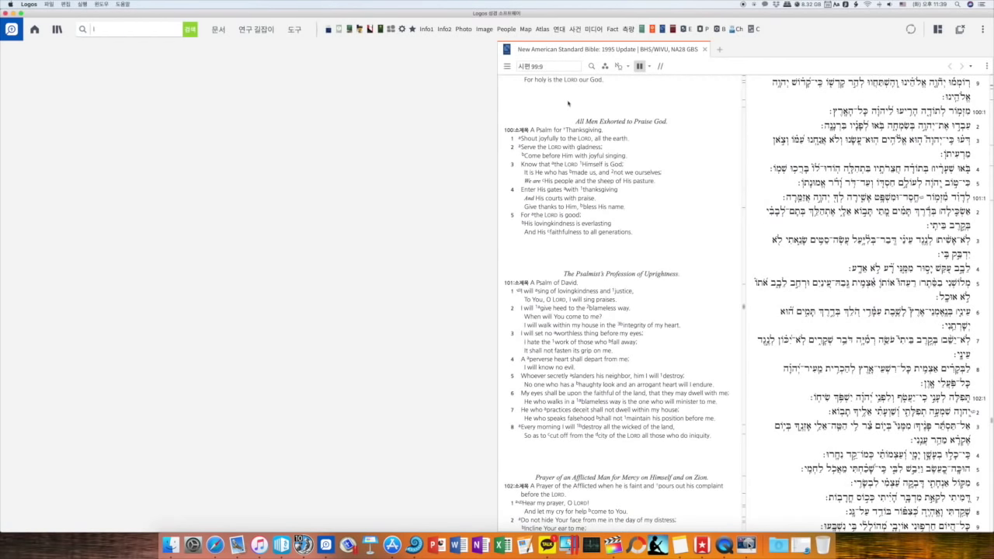
# Step: Remove BHS-NA28 from the New American Standard Bible's multiple resources view (여러 자료 보기)
pyautogui.click(648, 67)
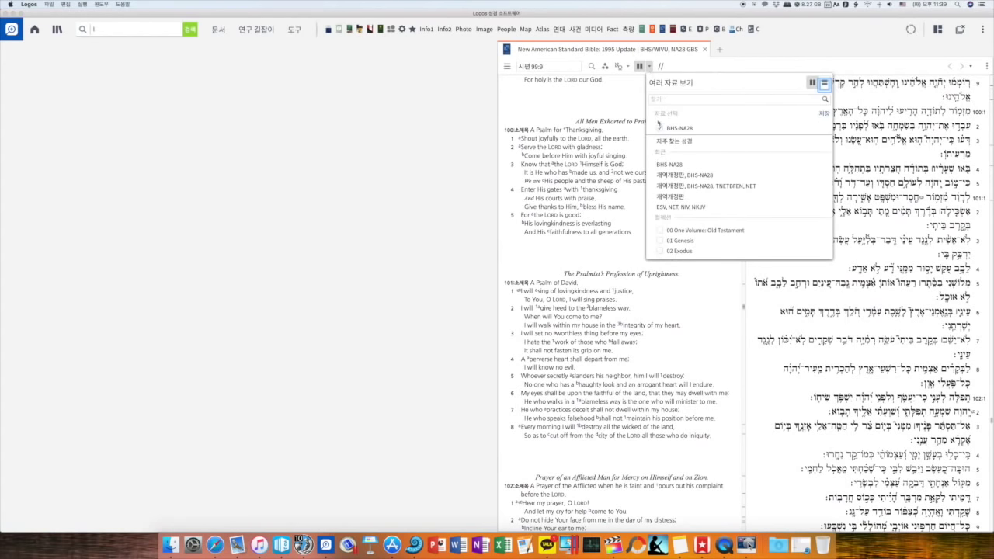
pyautogui.click(659, 126)
pyautogui.click(597, 105)
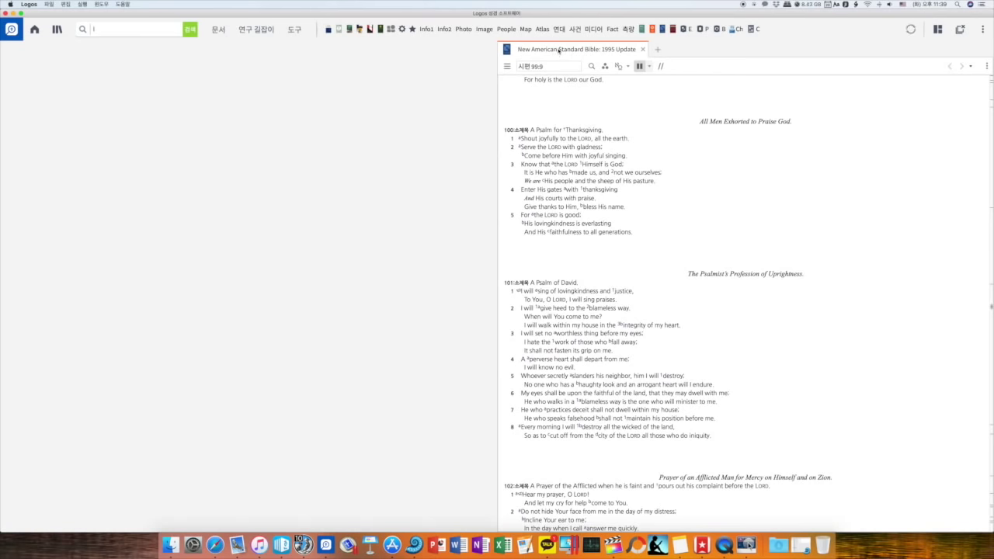
# Step: Add New American Standard Bible: 1995 Update to the shortcuts bar after the first shortcut, and test it by closing and reopening the Bible
pyautogui.click(58, 32)
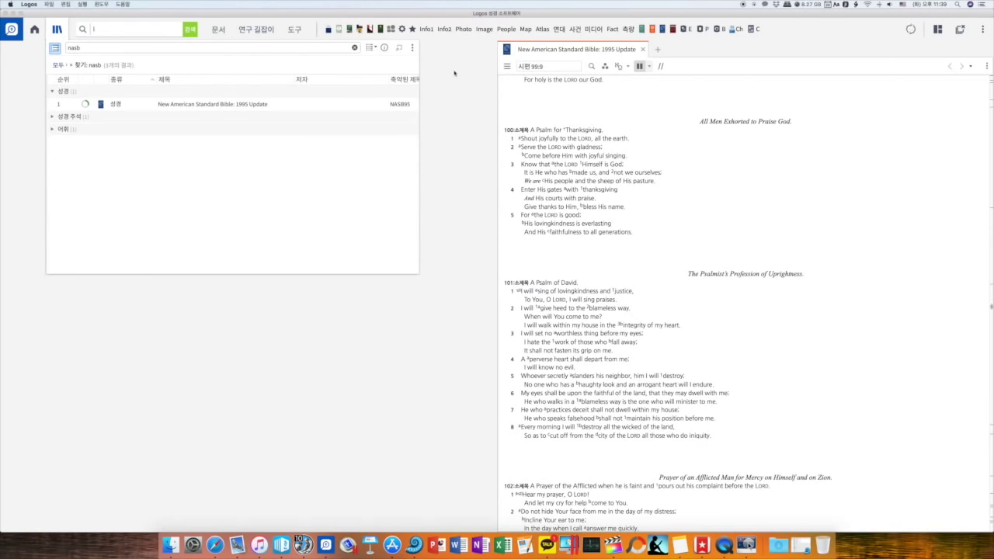
pyautogui.click(454, 72)
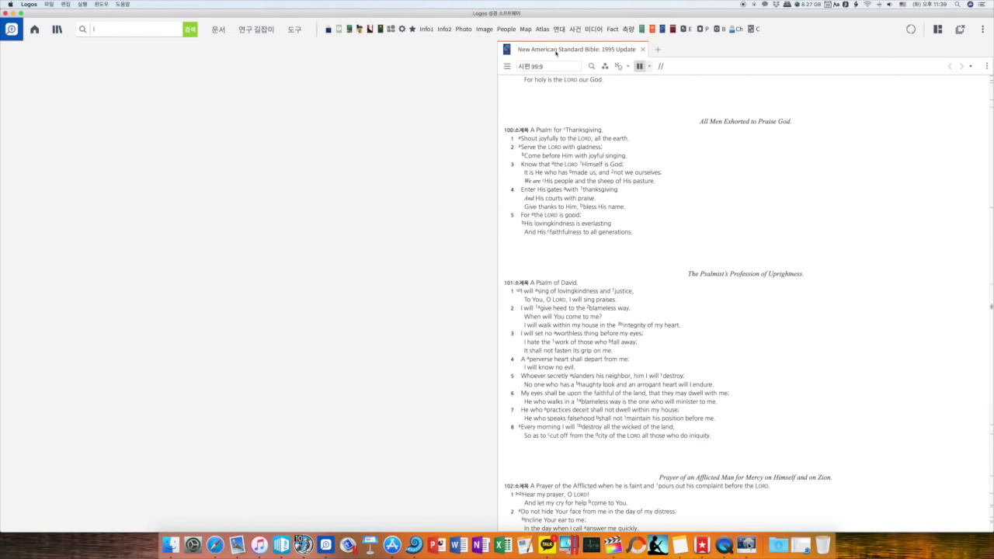
pyautogui.moveTo(556, 53)
pyautogui.moveTo(557, 52)
pyautogui.mouseDown()
pyautogui.moveTo(397, 58)
pyautogui.moveTo(344, 49)
pyautogui.moveTo(336, 37)
pyautogui.mouseUp()
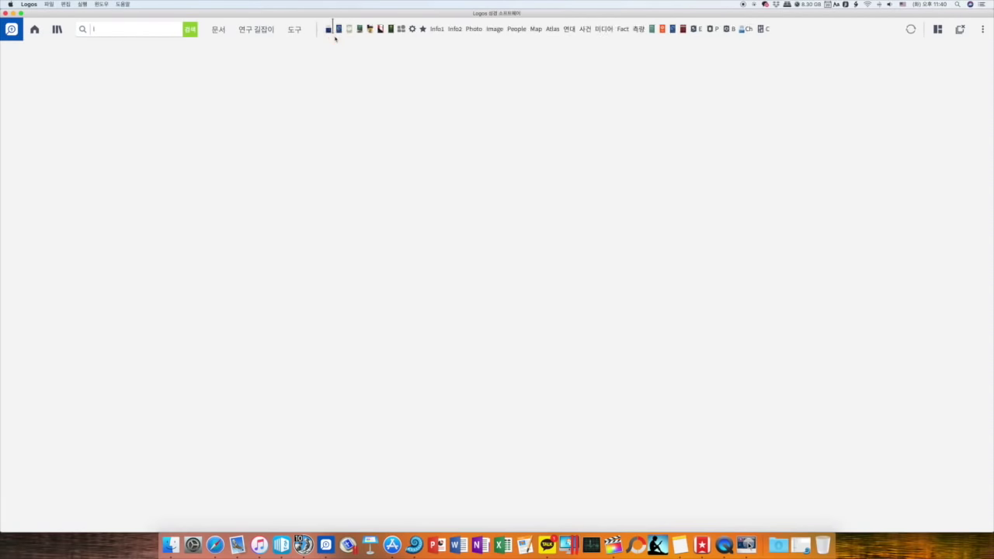
pyautogui.moveTo(338, 31)
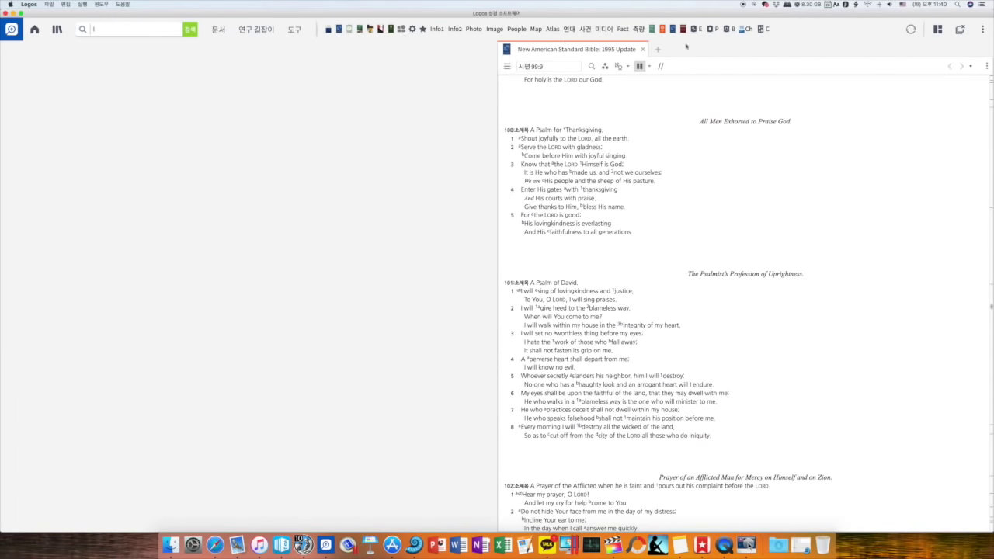
pyautogui.click(642, 50)
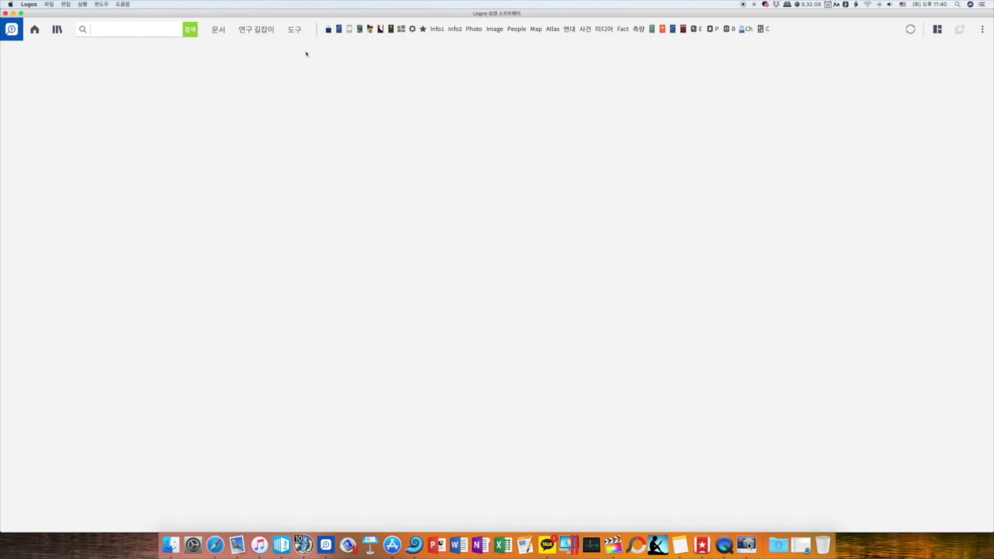
pyautogui.click(339, 31)
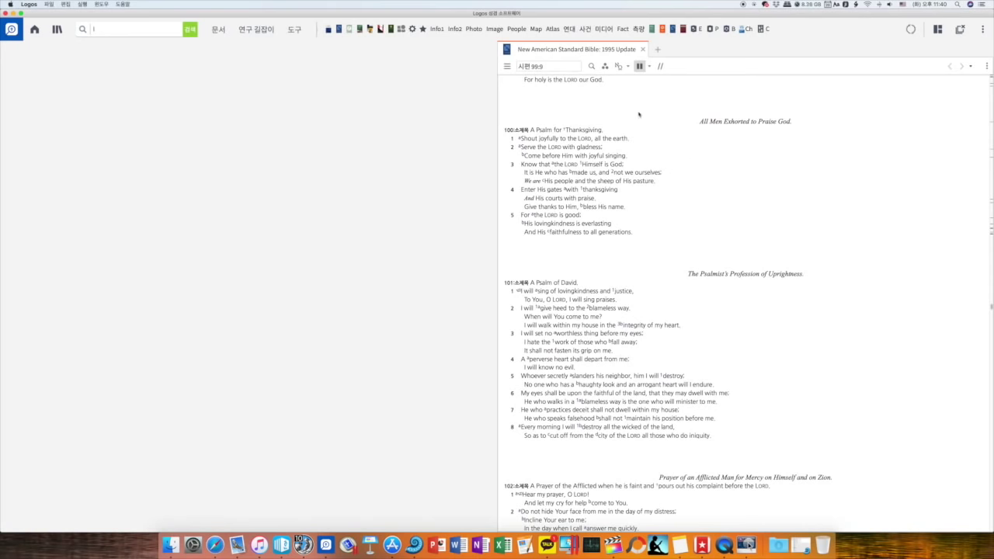
# Step: Open The Pillar New Testament Commentary: The Letter to the Ephesians and 교회의 직분자가 알아야 할 7가지 from their shortcuts
pyautogui.click(329, 29)
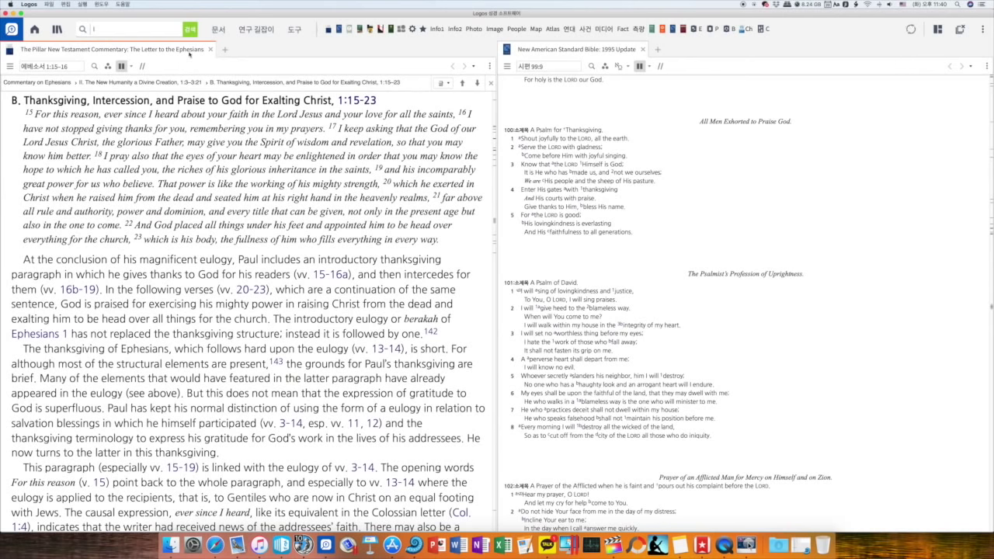
pyautogui.moveTo(190, 54)
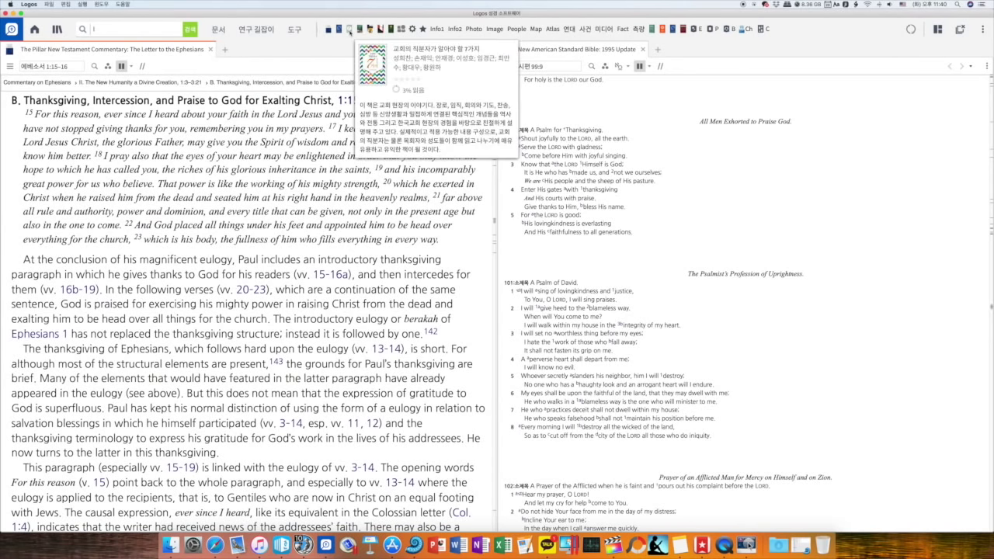
pyautogui.click(350, 31)
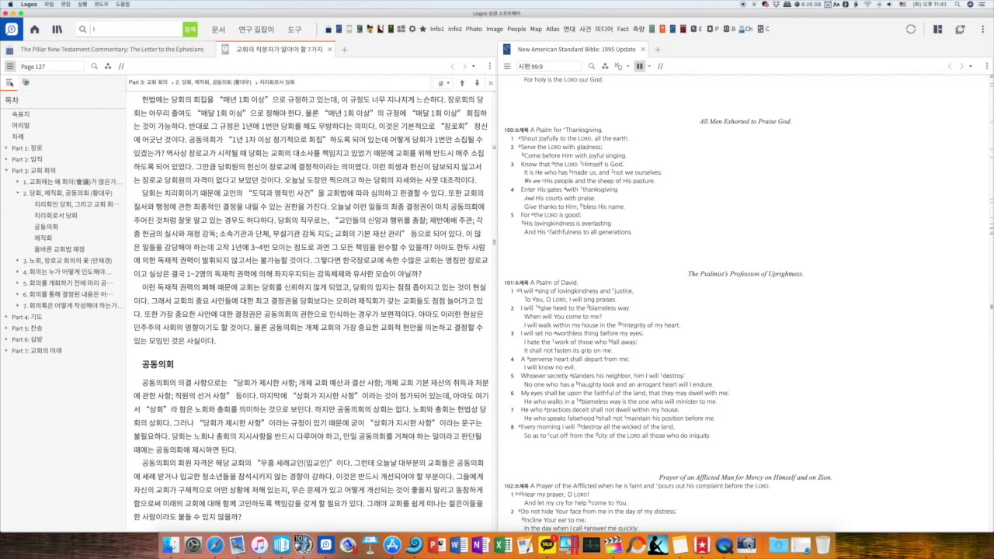
# Step: Hide the table of contents (목차) of 교회의 직분자가 알아야 할 7가지 and browse on to page 129
pyautogui.click(10, 84)
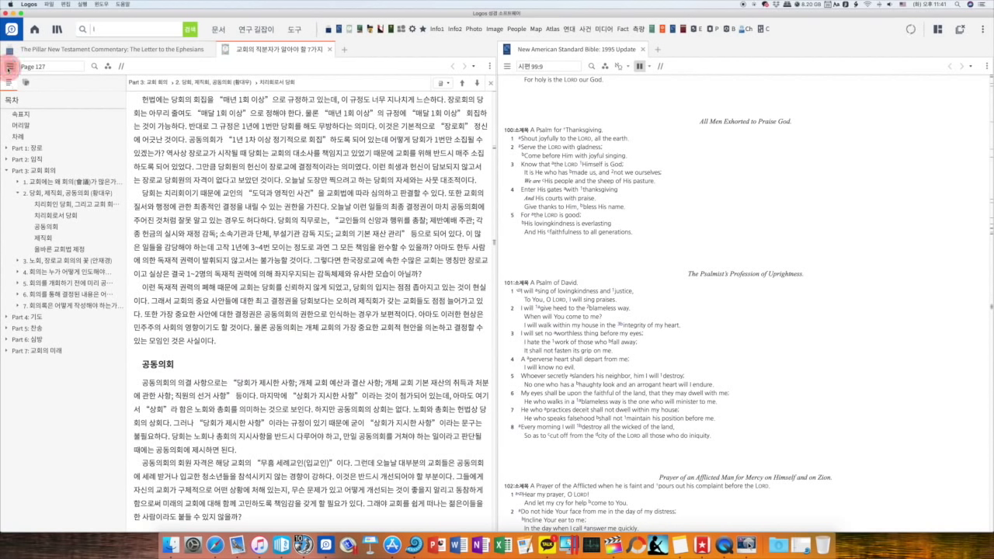
pyautogui.click(10, 67)
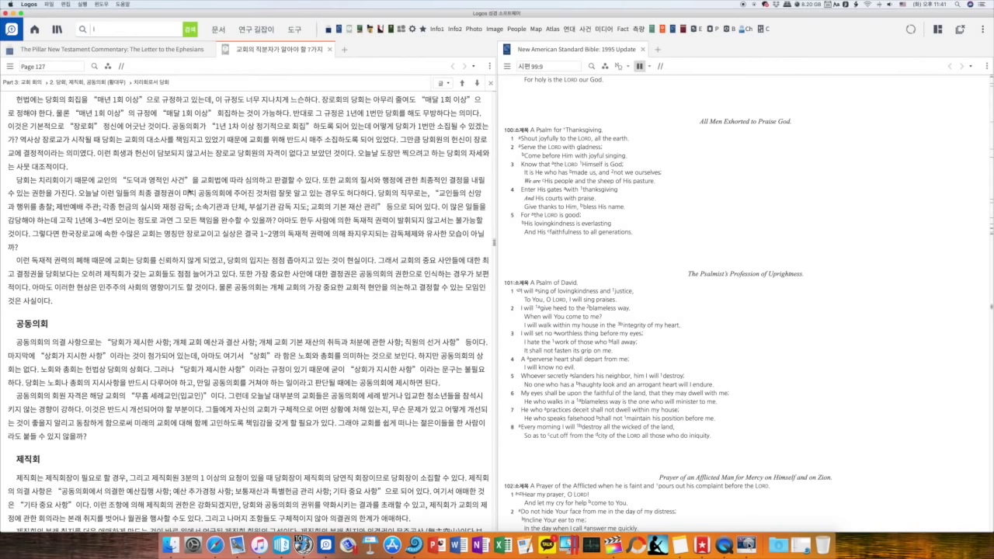
pyautogui.scroll(-10, 189, 191)
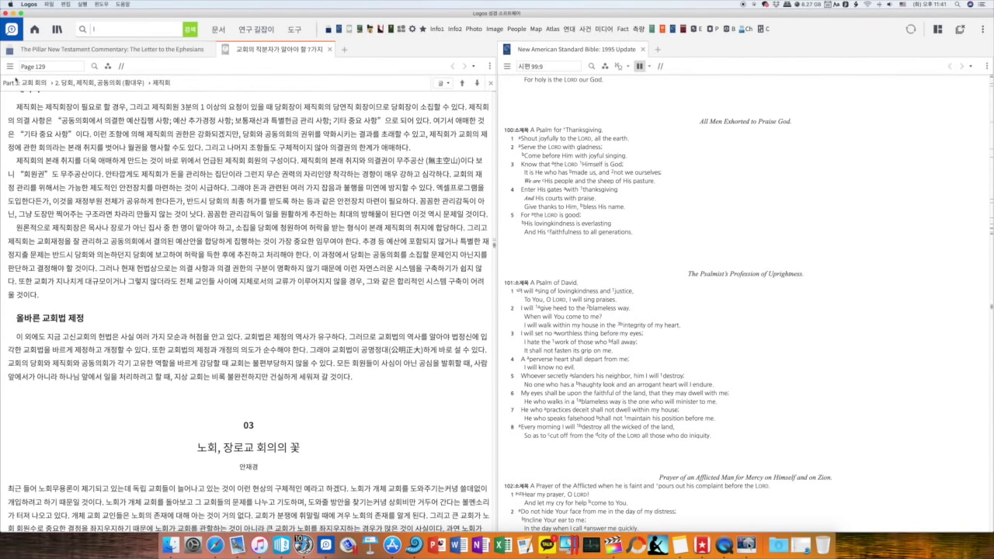
# Step: Show the book's table of contents again, collapse Part 3, and go to the first chapter of Part 7: 교회의 미래
pyautogui.click(9, 66)
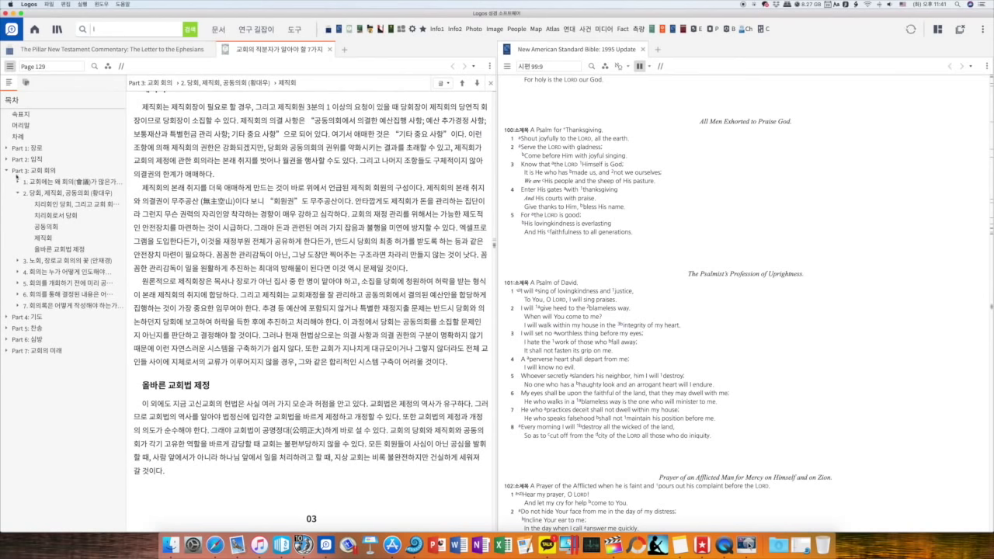
pyautogui.click(7, 170)
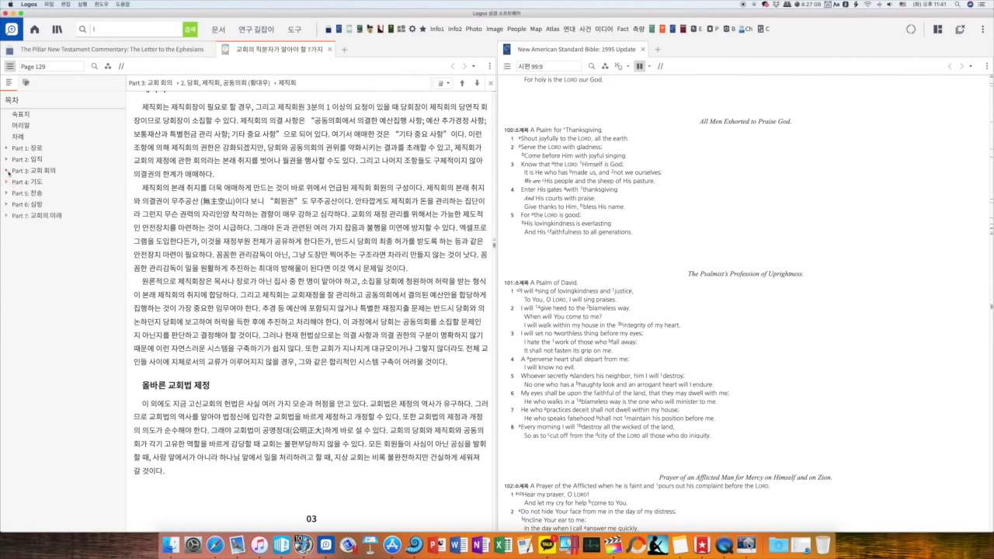
pyautogui.click(7, 216)
pyautogui.click(74, 226)
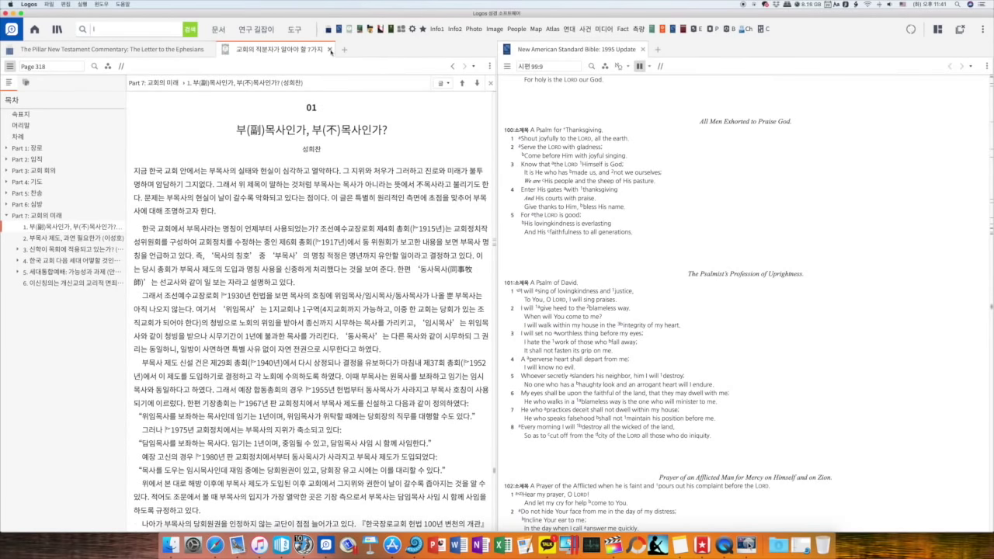
# Step: Close 교회의 직분자가 알아야 할 7가지, the Ephesians commentary and the New American Standard Bible to empty the workspace
pyautogui.click(330, 49)
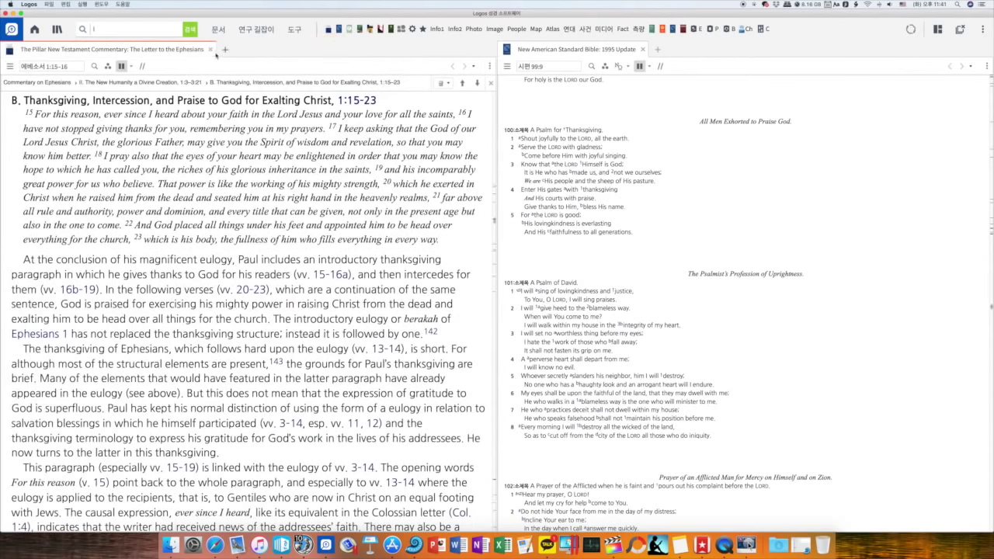
pyautogui.click(210, 49)
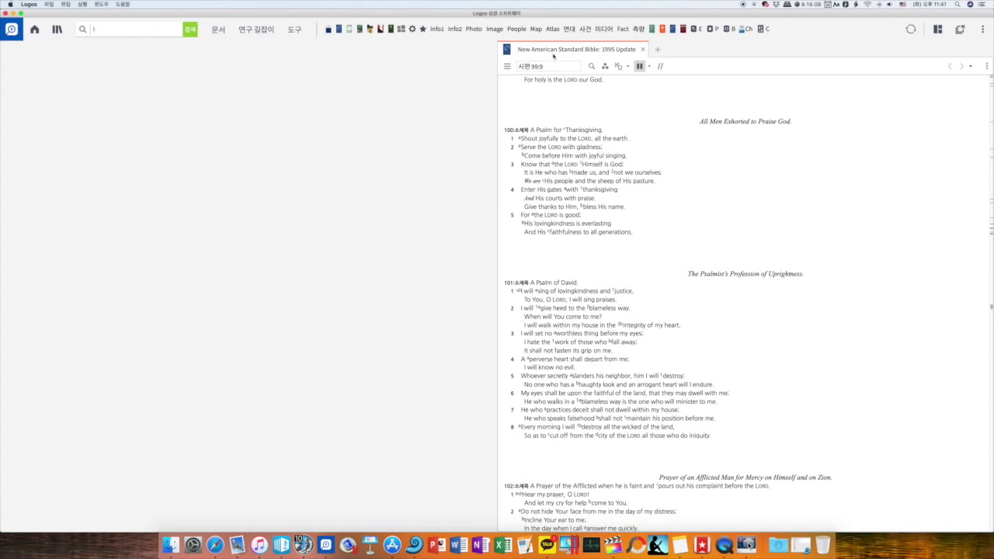
pyautogui.click(642, 49)
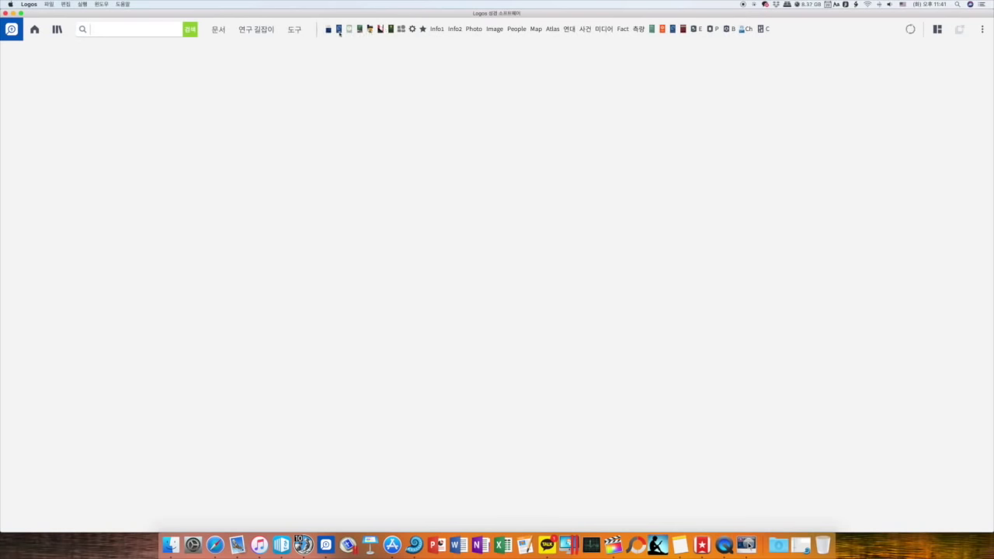
# Step: Show the Ephesians (PNTC) label (라벨 표시) on the commentary's shortcut and try the number 1 icon for it
pyautogui.moveTo(328, 31)
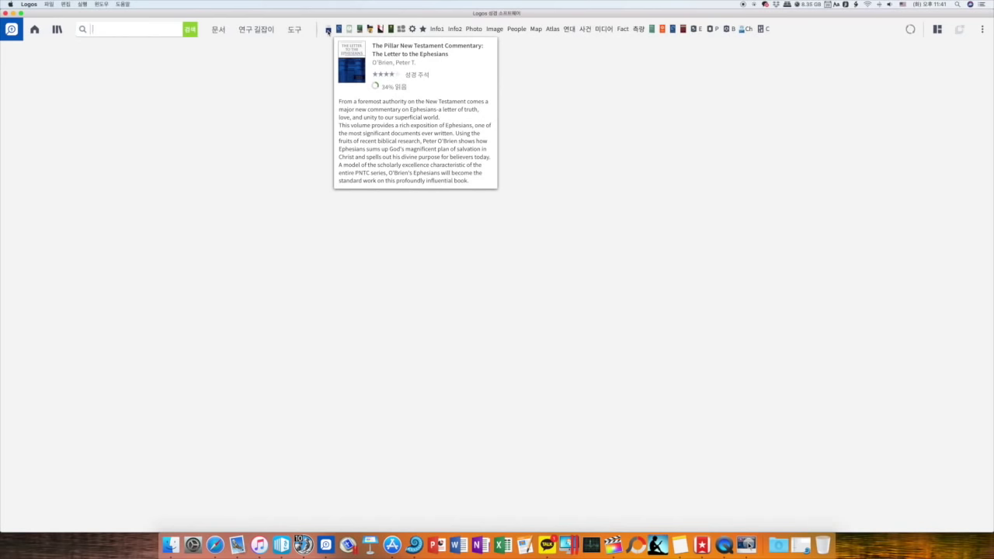
pyautogui.rightClick(328, 31)
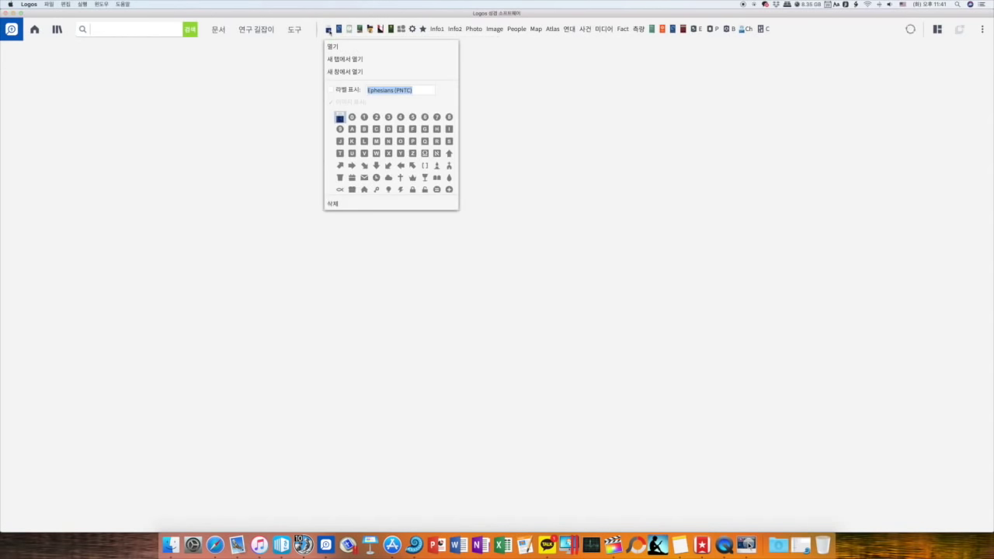
pyautogui.click(331, 90)
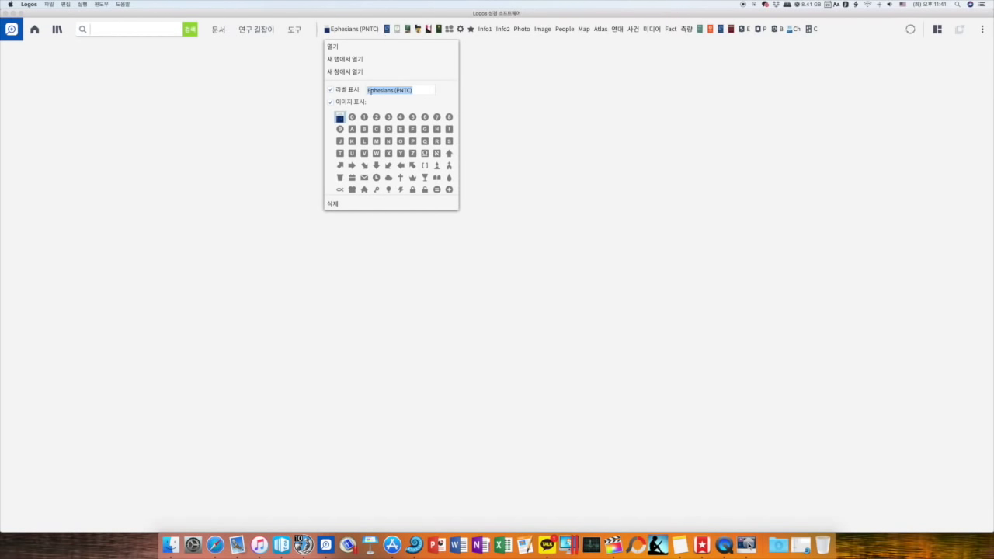
pyautogui.click(330, 91)
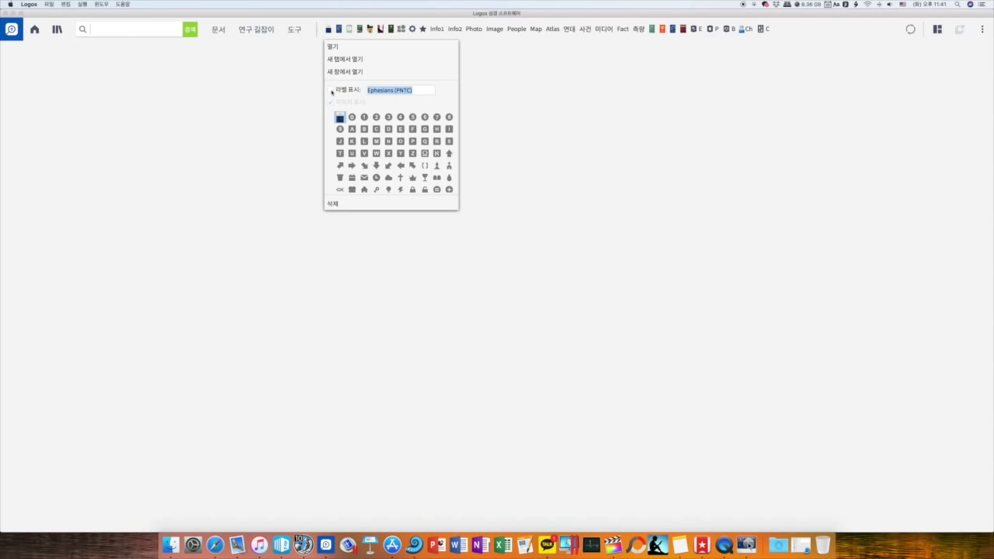
pyautogui.click(331, 91)
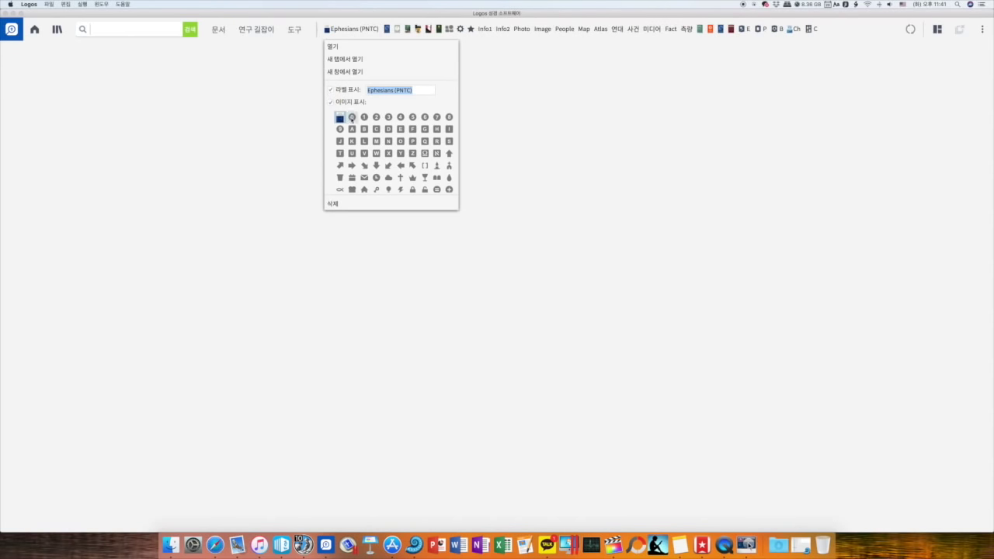
pyautogui.click(352, 117)
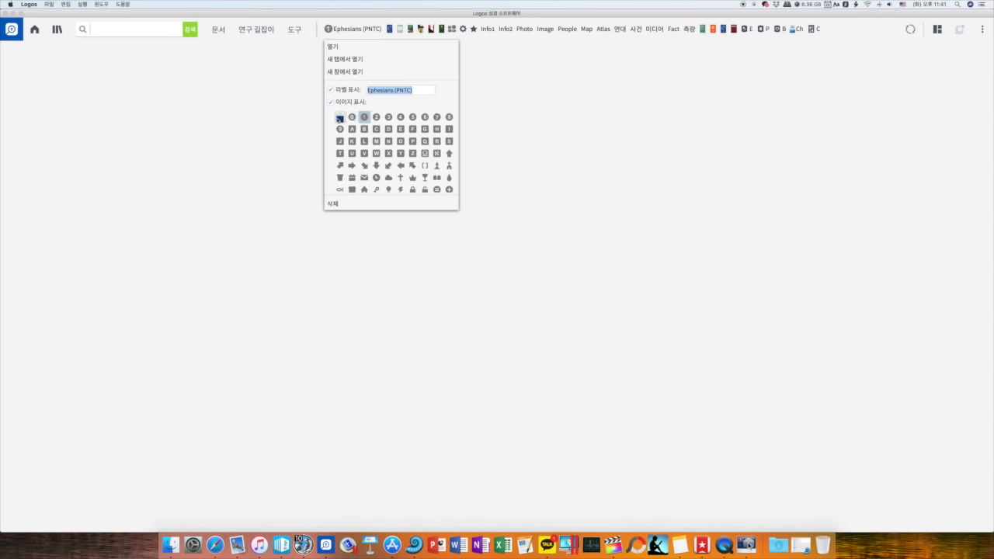
# Step: Restore the book cover image on the Ephesians commentary shortcut and hide its label
pyautogui.click(339, 118)
pyautogui.click(333, 89)
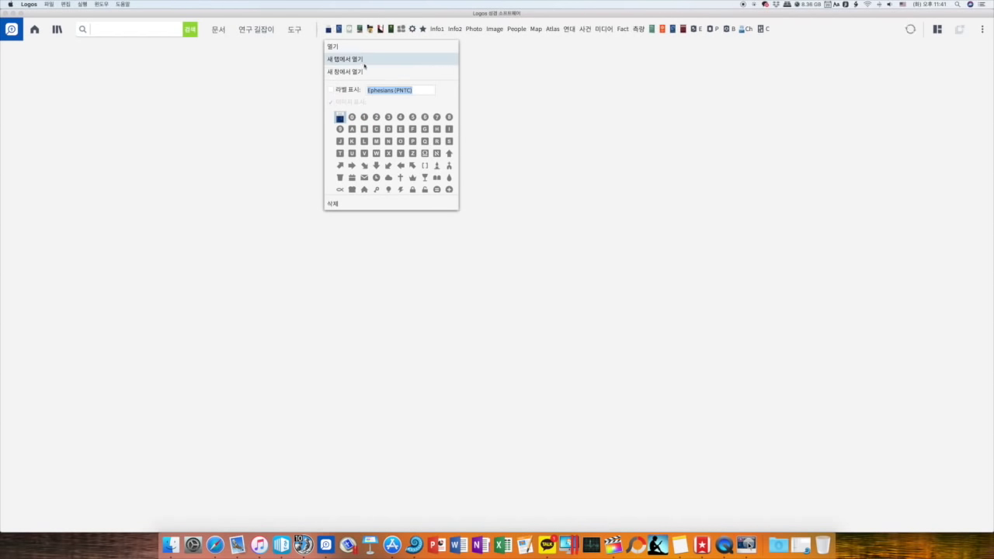
pyautogui.click(511, 69)
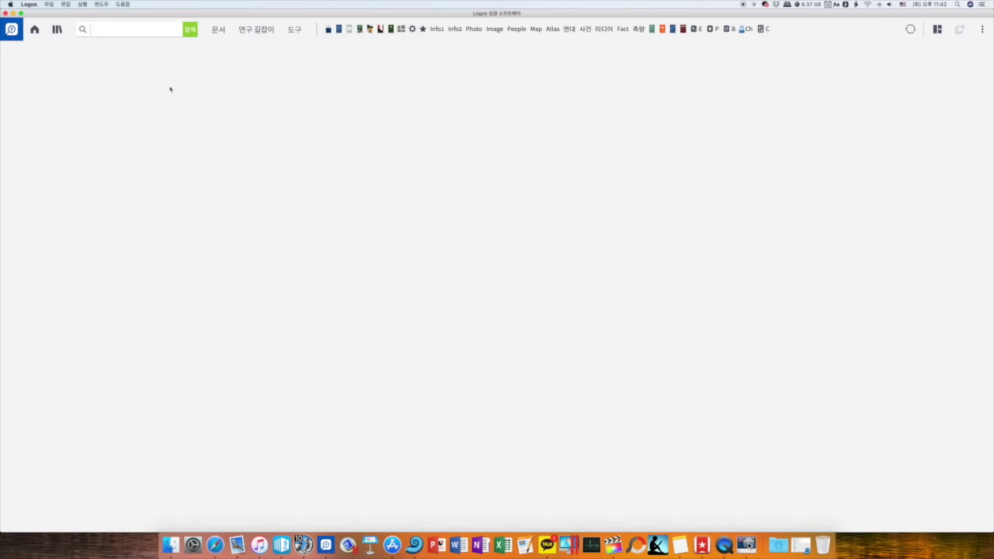
# Step: Return to the home page (홈)
pyautogui.click(35, 31)
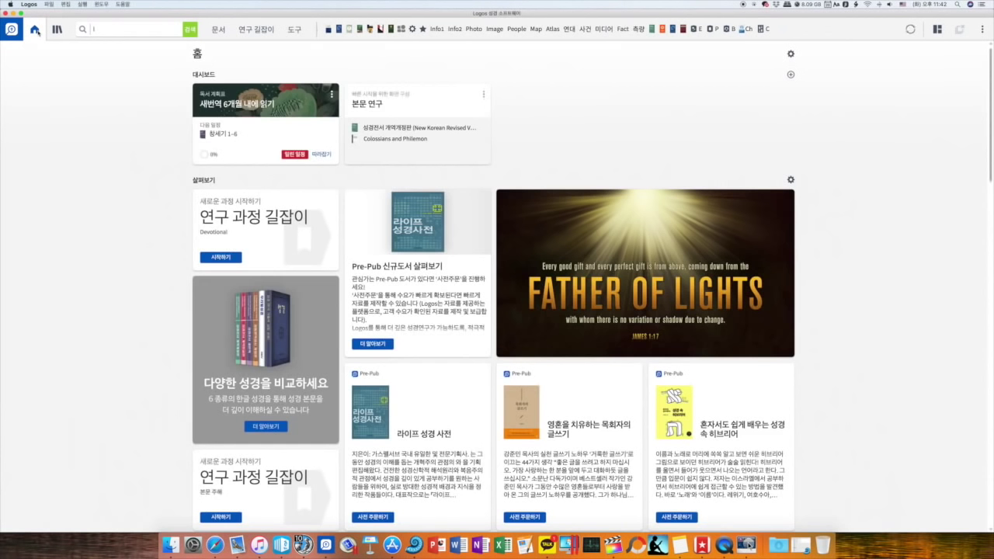